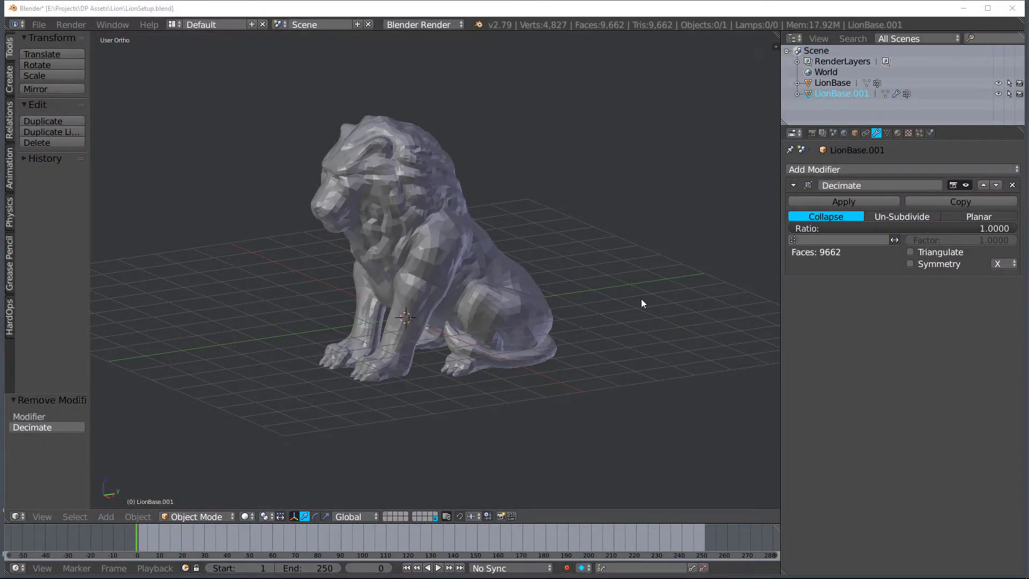
Add a Decimate modifier to the LionBase mesh and compare its Un-Subdivide, Planar and Collapse modes
right_click(423, 266)
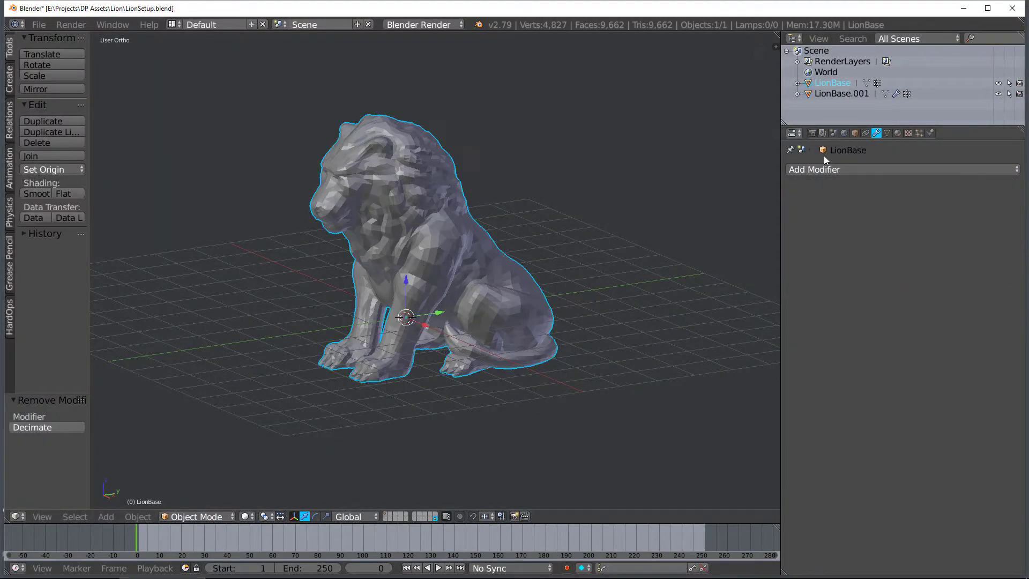
left_click(835, 170)
left_click(748, 242)
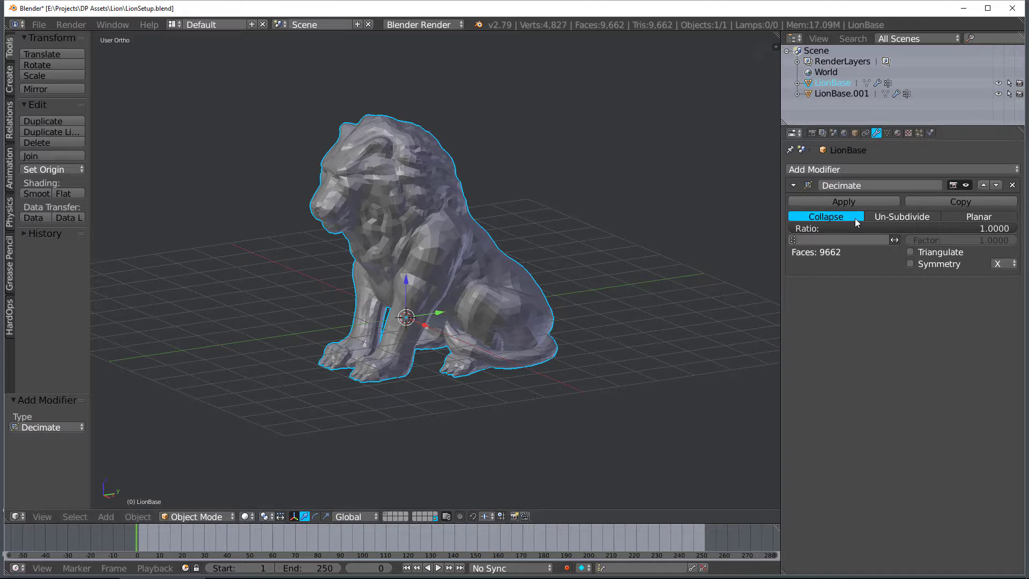
left_click(889, 216)
left_click(955, 216)
left_click(837, 215)
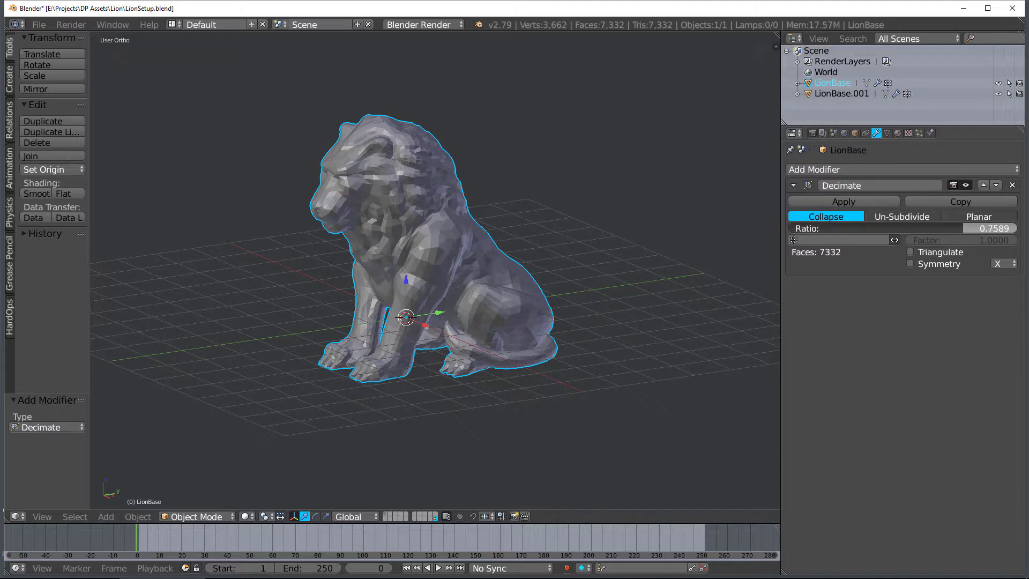
Try a Collapse ratio of about 0.76 and switch the Decimate modifier to Un-Subdivide mode
mouse_move(963, 228)
left_mouse_down()
mouse_move(870, 228)
mouse_move(971, 228)
left_mouse_up()
left_click(935, 219)
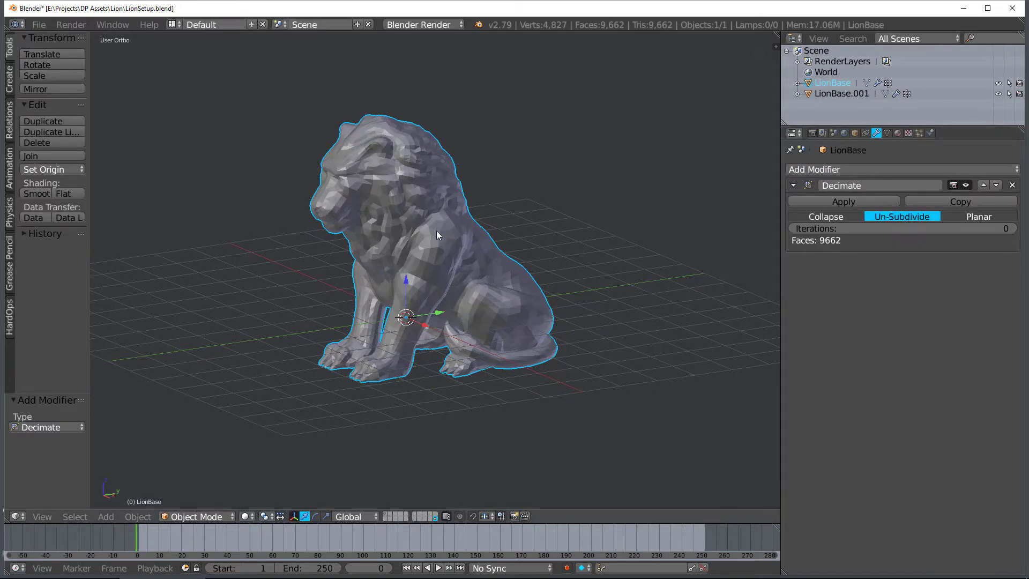
scroll(378, 271, "up", 3)
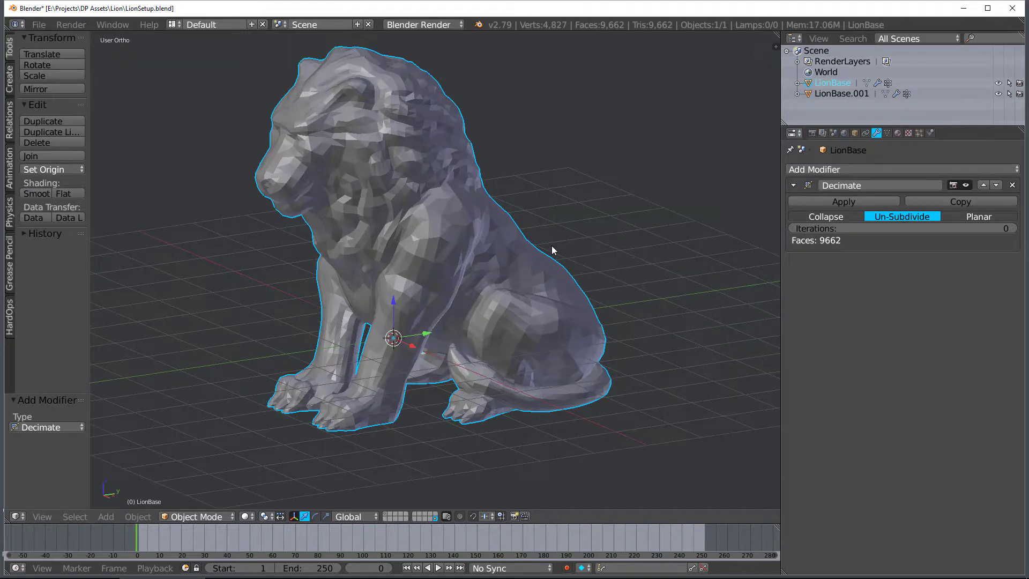
scroll(527, 251, "down", 1)
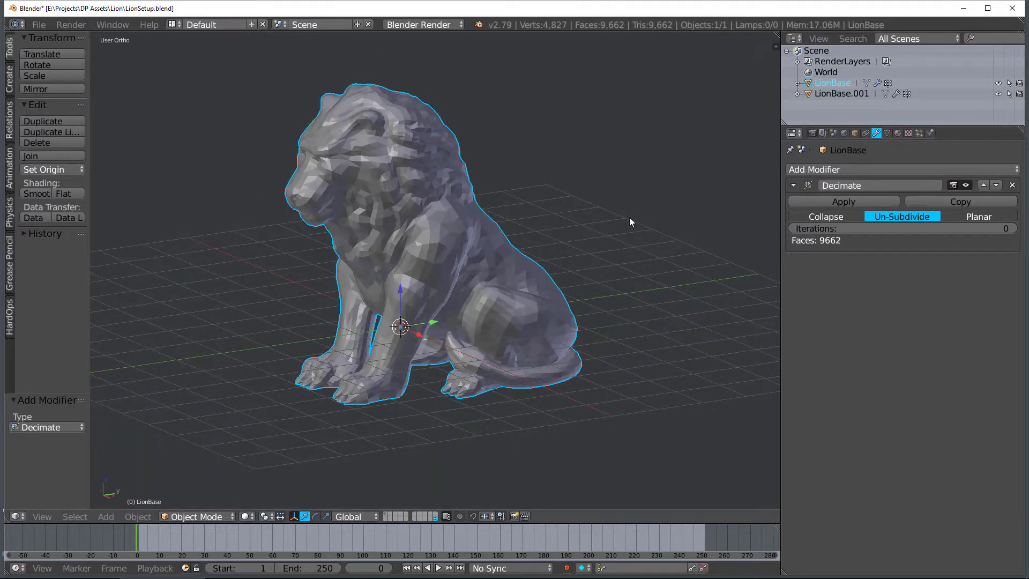
Switch the Decimate modifier to Planar mode with an Angle Limit of 19° and inspect the lion
left_click(968, 217)
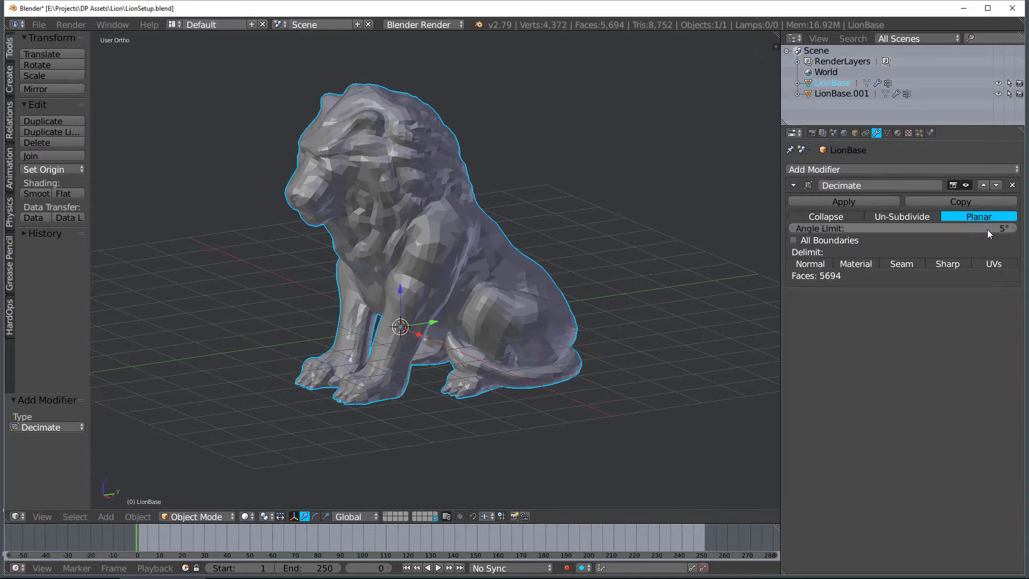
mouse_move(834, 230)
left_mouse_down()
mouse_move(862, 229)
mouse_move(852, 229)
left_mouse_up()
middle_click_drag(456, 212, 549, 204)
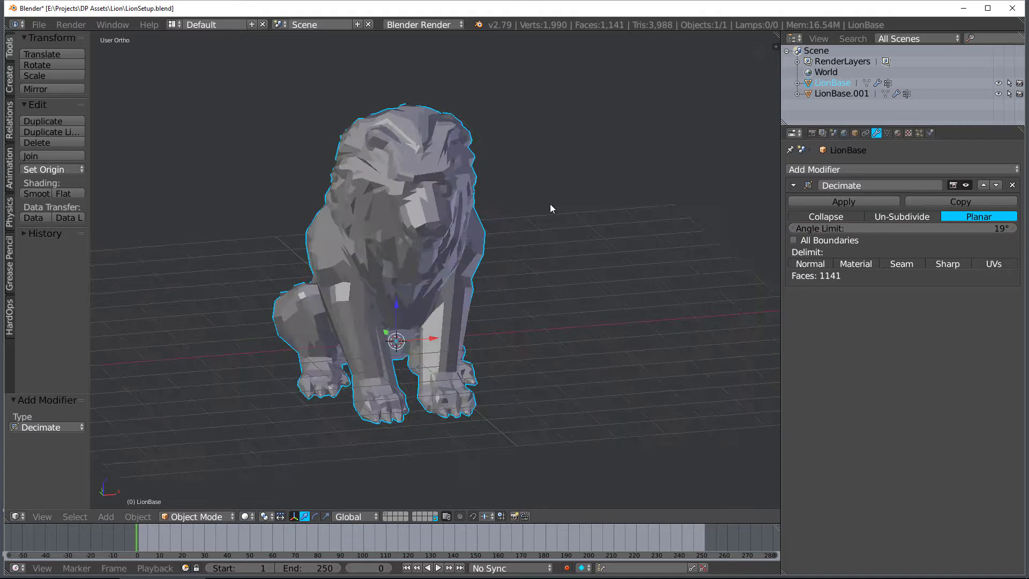
scroll(416, 215, "up", 2)
scroll(415, 214, "down", 3)
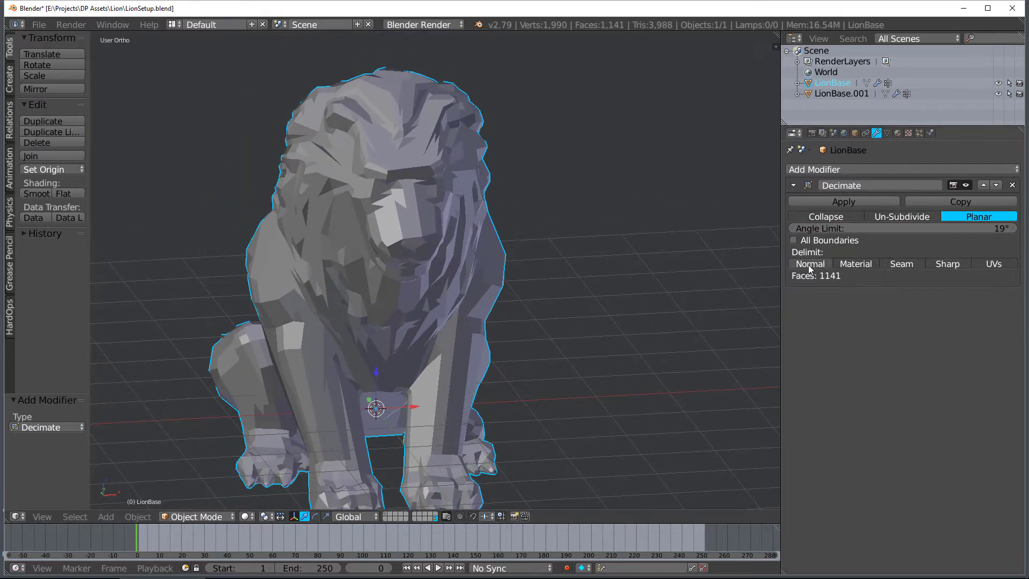
Return the Decimate modifier to Collapse mode, trying a ratio of about 0.56 before restoring it to 1
left_click(913, 221)
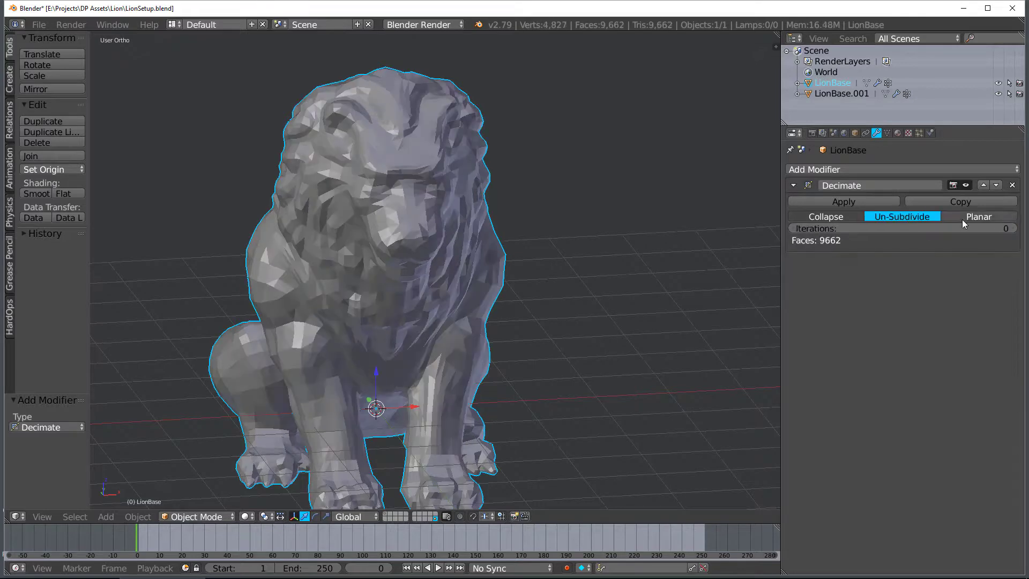
left_click(945, 219)
left_click(831, 220)
scroll(439, 276, "down", 5)
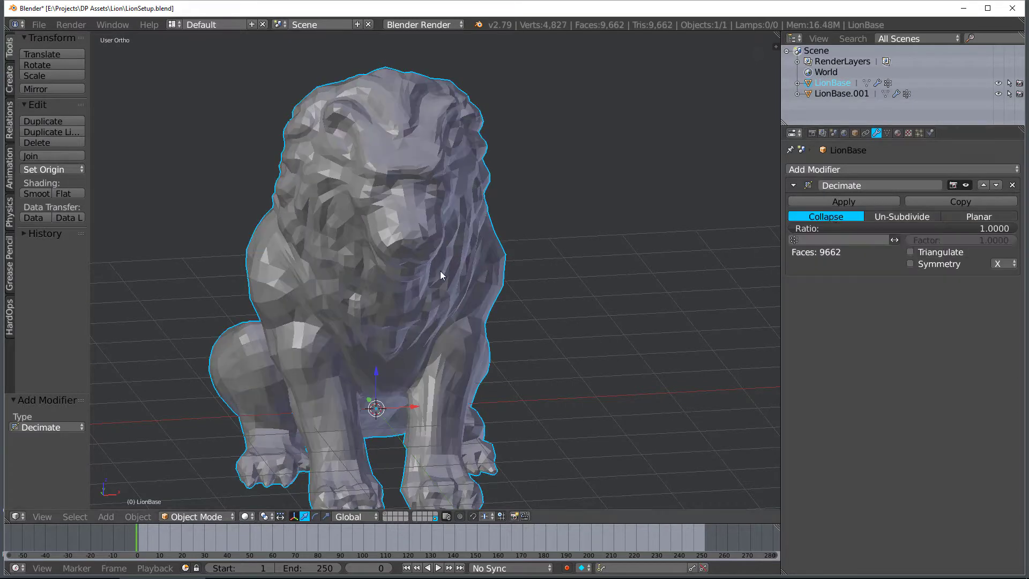
middle_click_drag(490, 266, 552, 284)
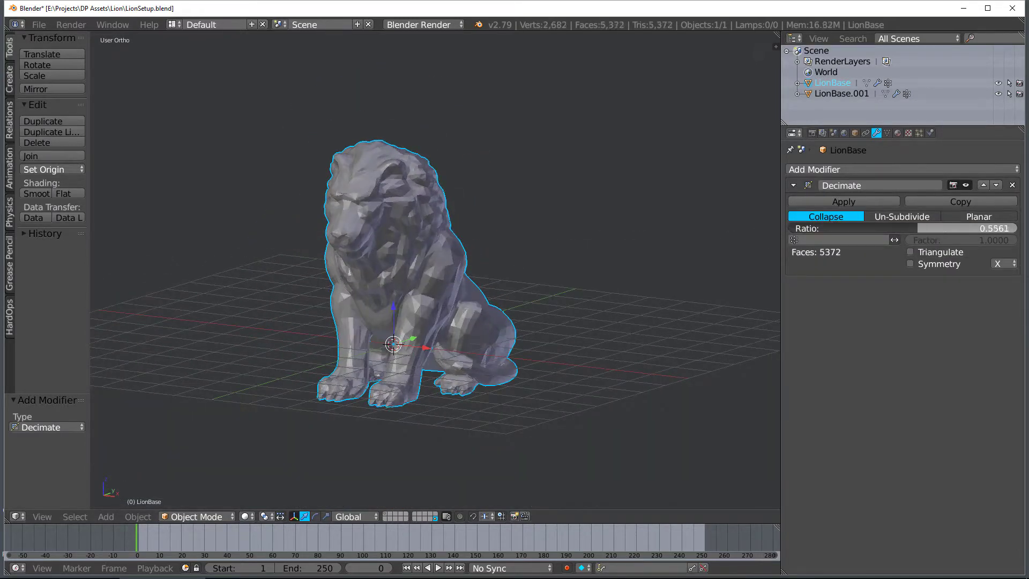
left_click_drag(917, 228, 1013, 232)
Examine the lion's mesh density in Edit Mode and in wireframe display
scroll(458, 267, "up", 3)
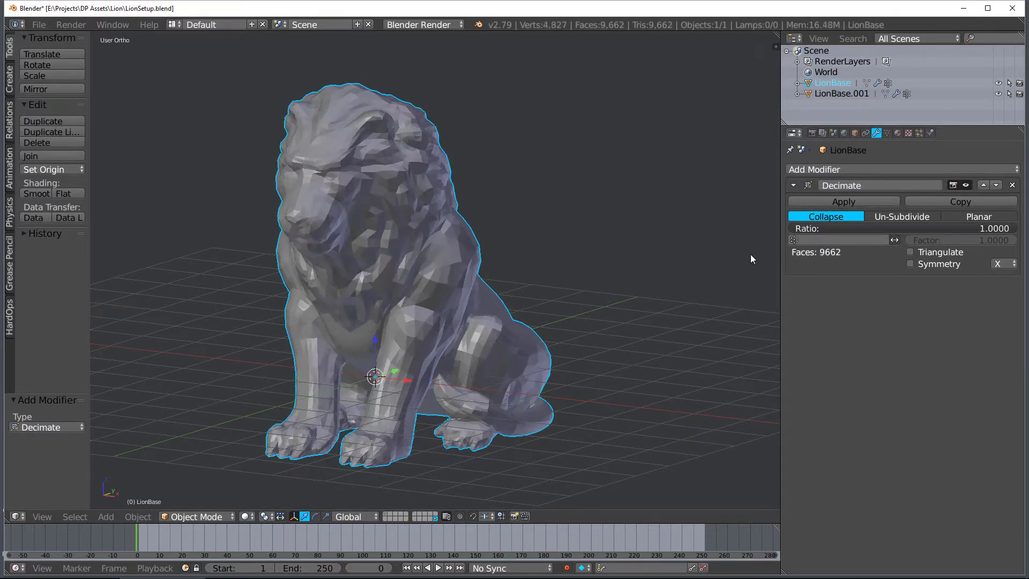
middle_click_drag(748, 257, 344, 268)
key("Tab")
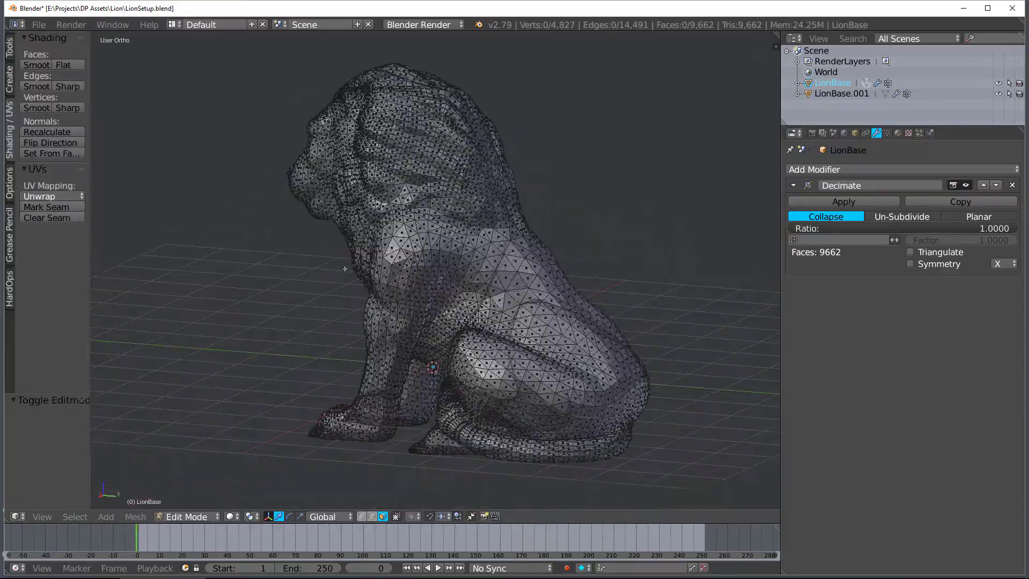
key("Tab")
middle_click_drag(429, 275, 470, 270)
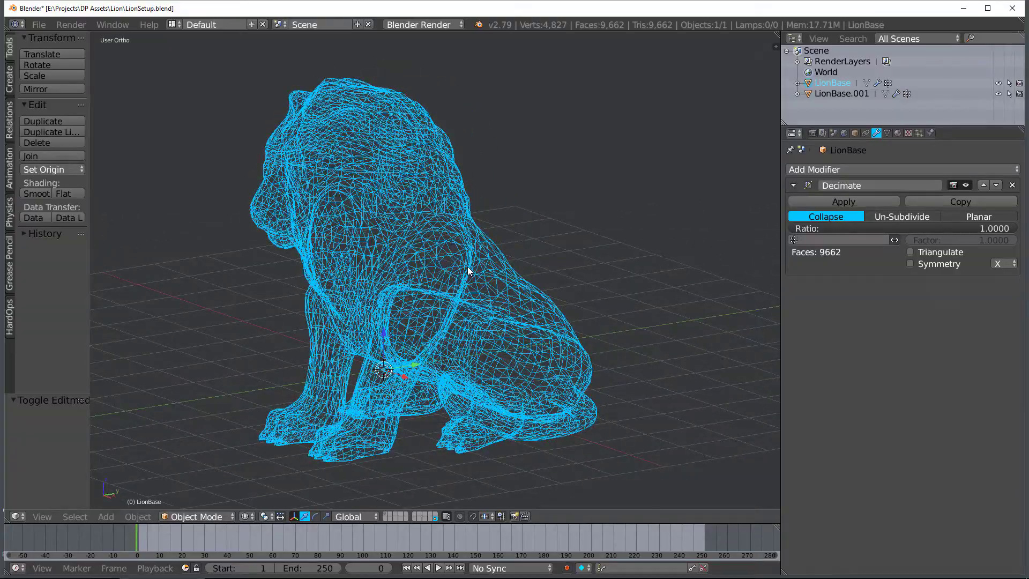
key("Tab")
key("Tab")
key("z")
scroll(465, 270, "down", 2)
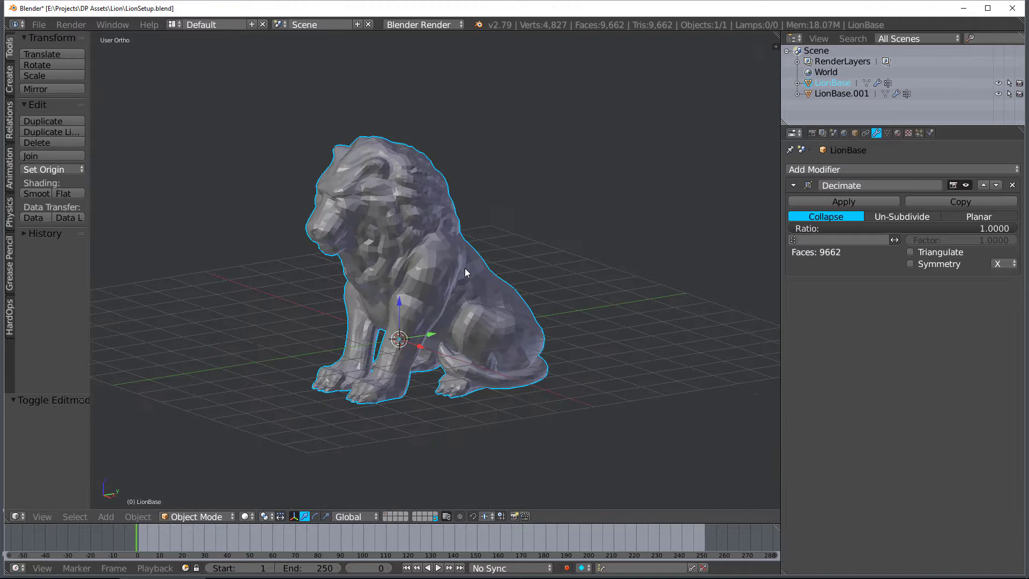
middle_click_drag(465, 268, 407, 267)
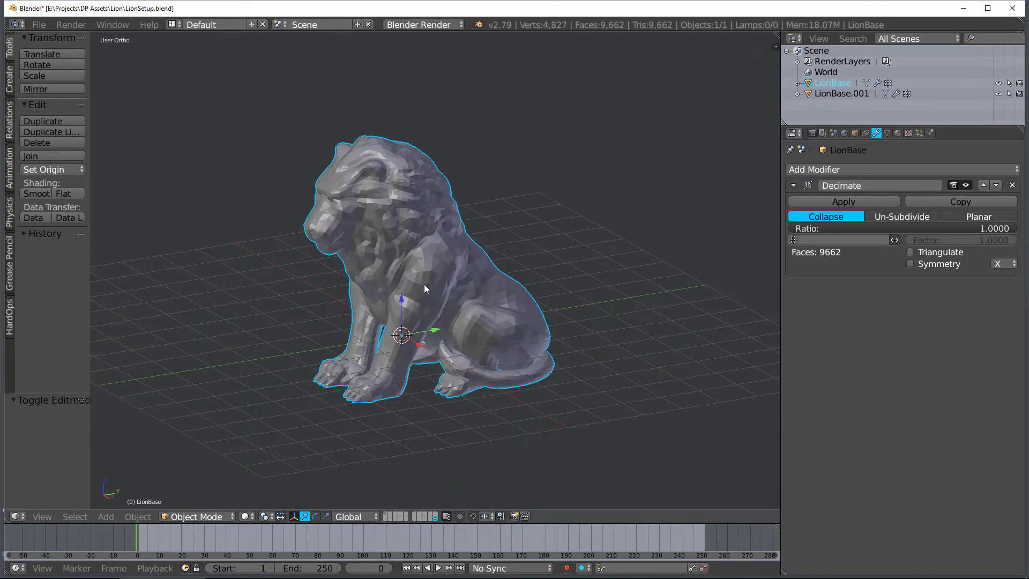
Lower the Decimate ratio to about 0.38, view the lion from another side and vary the ratio further
scroll(423, 286, "up", 2)
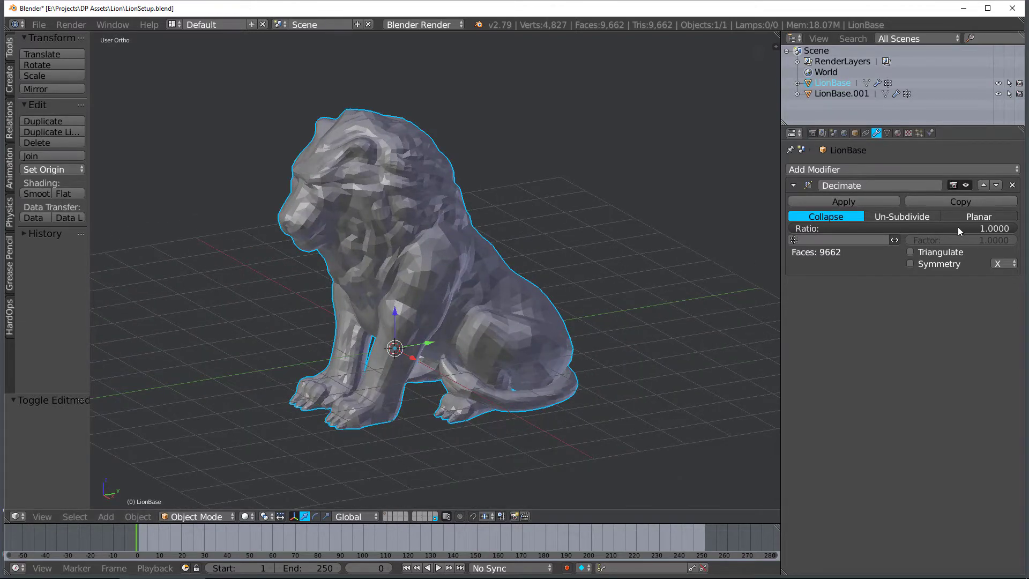
left_click_drag(950, 229, 879, 228)
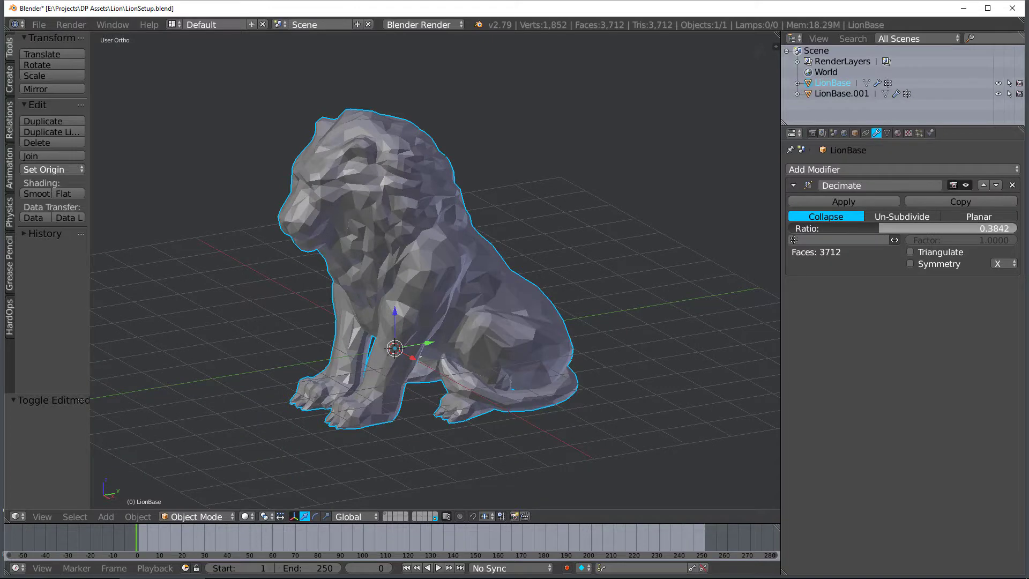
middle_click_drag(718, 247, 397, 263)
left_click_drag(859, 228, 933, 230)
Limit the decimation to the Head vertex group and vary the ratio to test its effect
left_click(800, 240)
left_click(800, 266)
middle_click_drag(455, 238, 493, 235)
left_click_drag(889, 230, 935, 230)
Assign the WholeBody vertex group to the Decimate modifier and try a ratio of about 0.66 before restoring it to 1
left_click(796, 241)
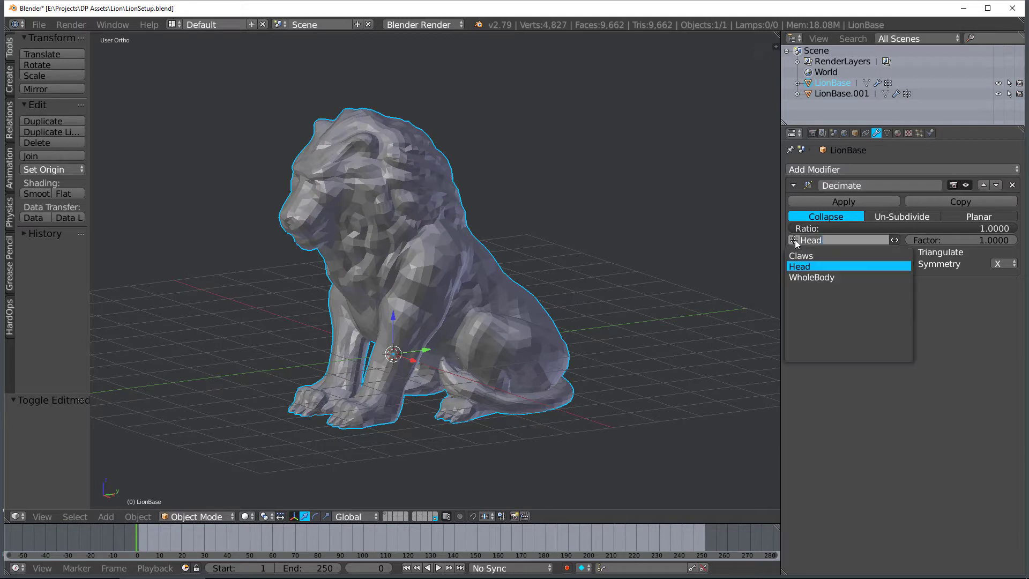
left_click(811, 277)
middle_click_drag(433, 357, 439, 407)
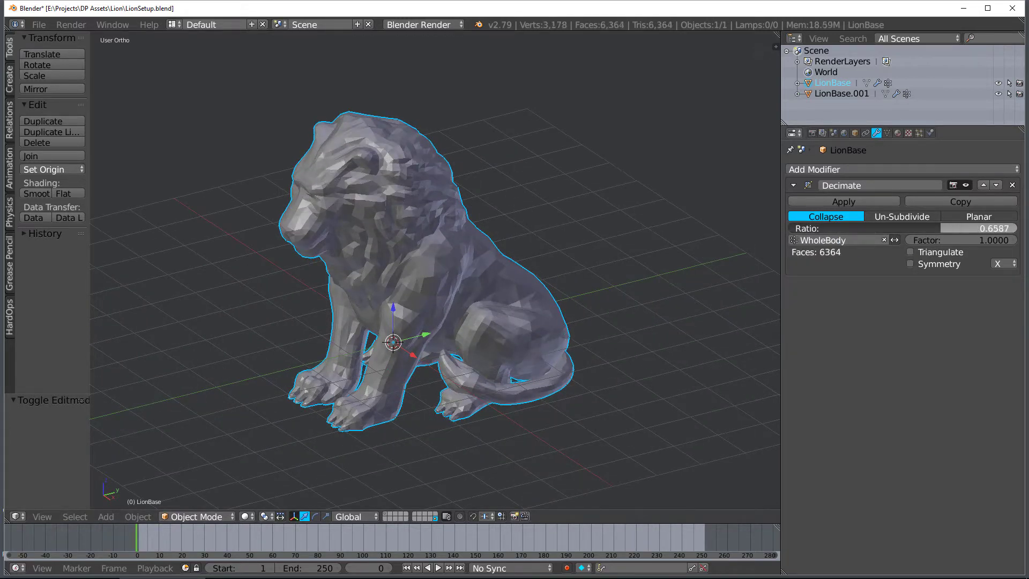
left_click_drag(909, 229, 936, 241)
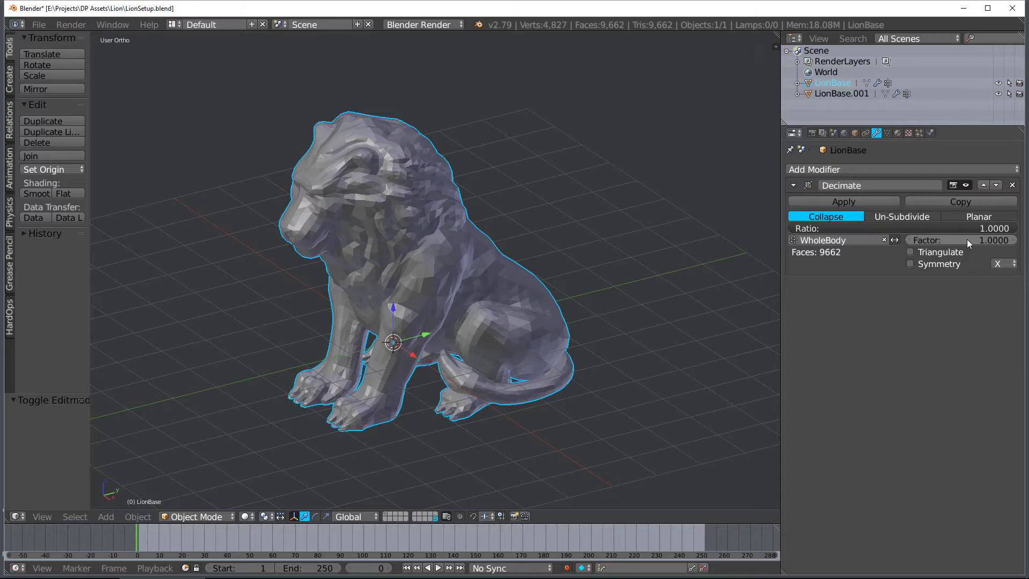
scroll(348, 431, "up", 4)
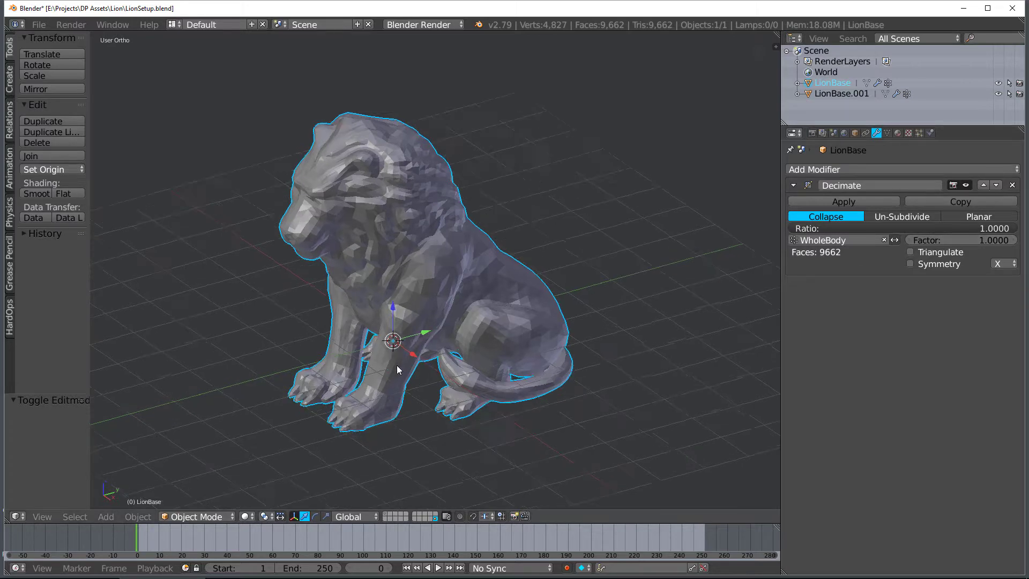
Test the WholeBody decimation at a ratio of about 0.15, change the factor to 0.44 and raise the ratio to about 0.51
left_click_drag(985, 229, 828, 230)
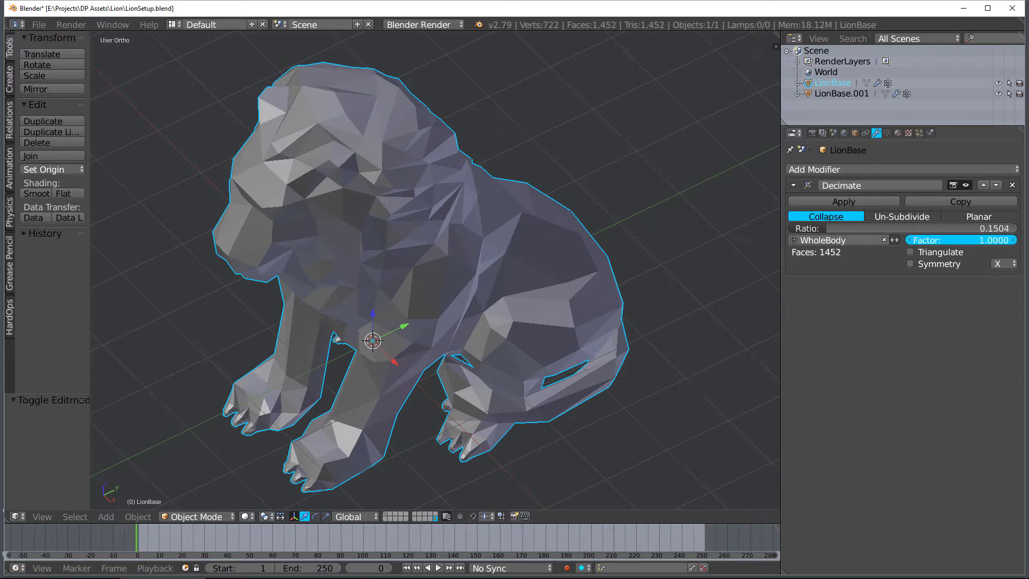
left_click_drag(961, 240, 991, 240)
left_click_drag(826, 230, 908, 230)
Clear the Decimate modifier's vertex group and test the Triangulate option with the ratio lowered to about 0.25
left_click(882, 239)
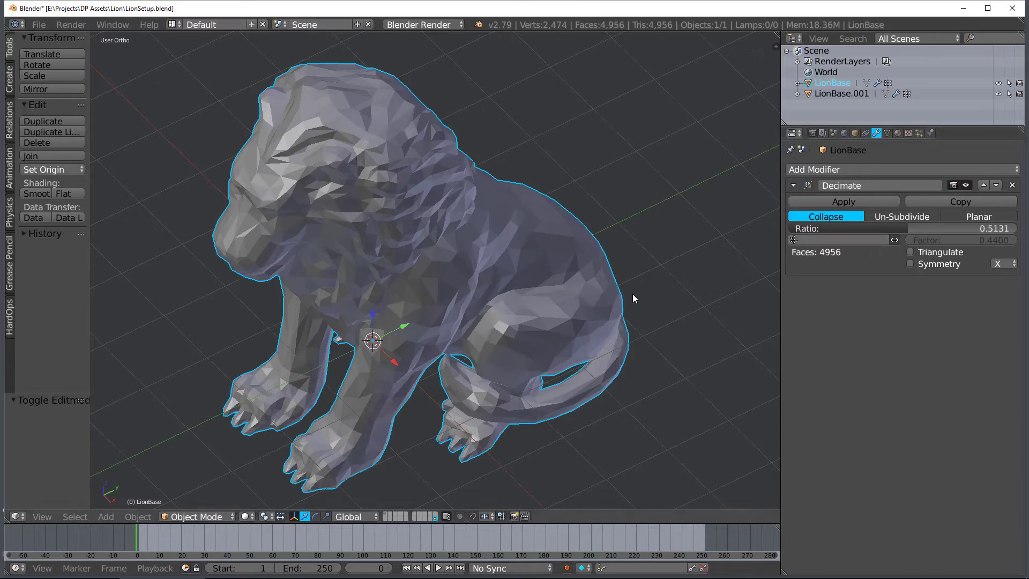
middle_click_drag(632, 293, 530, 289)
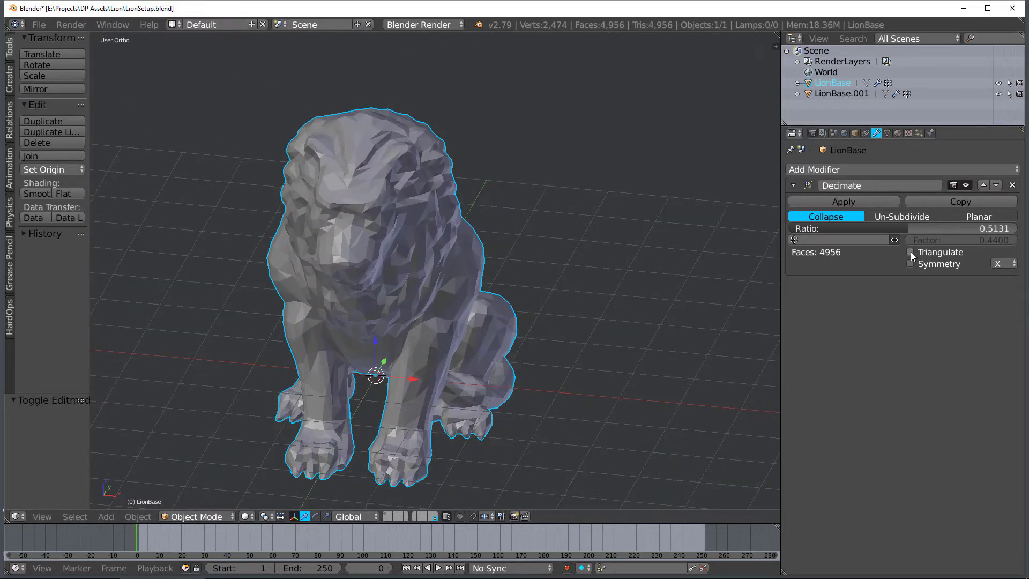
left_click_drag(900, 229, 848, 230)
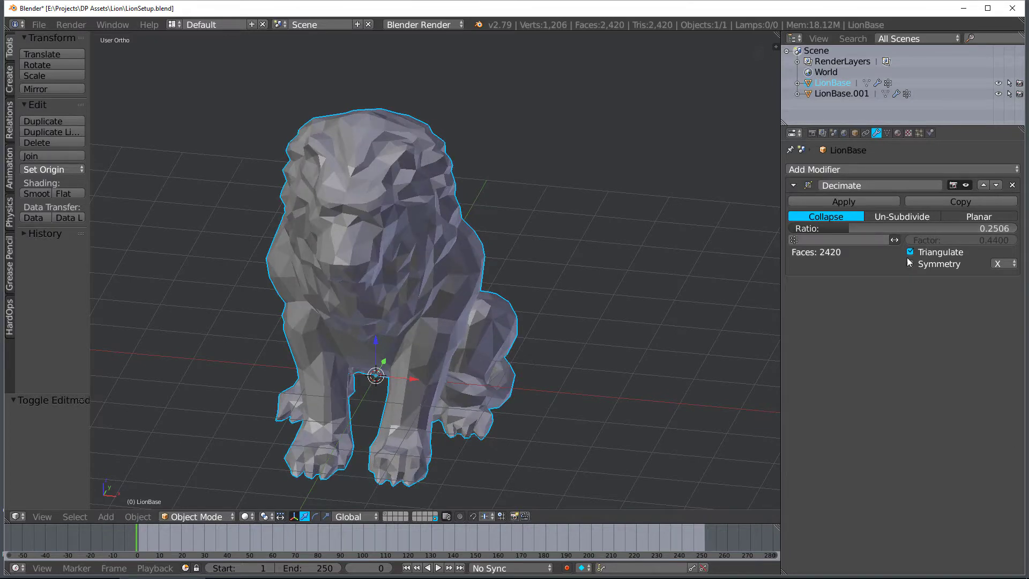
middle_click_drag(616, 252, 692, 254)
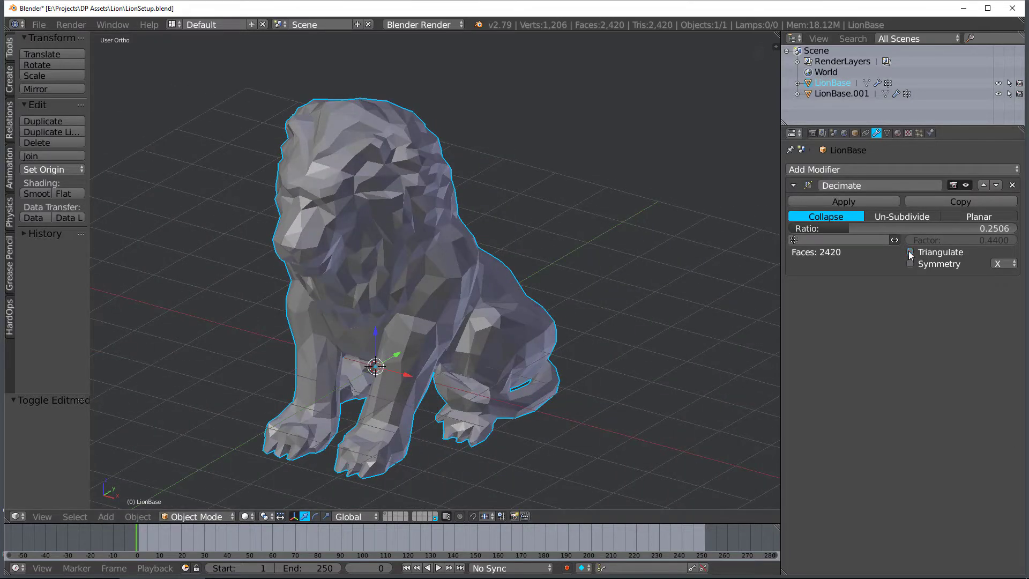
Test the Decimate modifier with X-axis Symmetry instead of Triangulate, trying ratios of about 0.48 and 0.31
middle_click_drag(470, 280, 424, 322)
left_click_drag(893, 230, 906, 230)
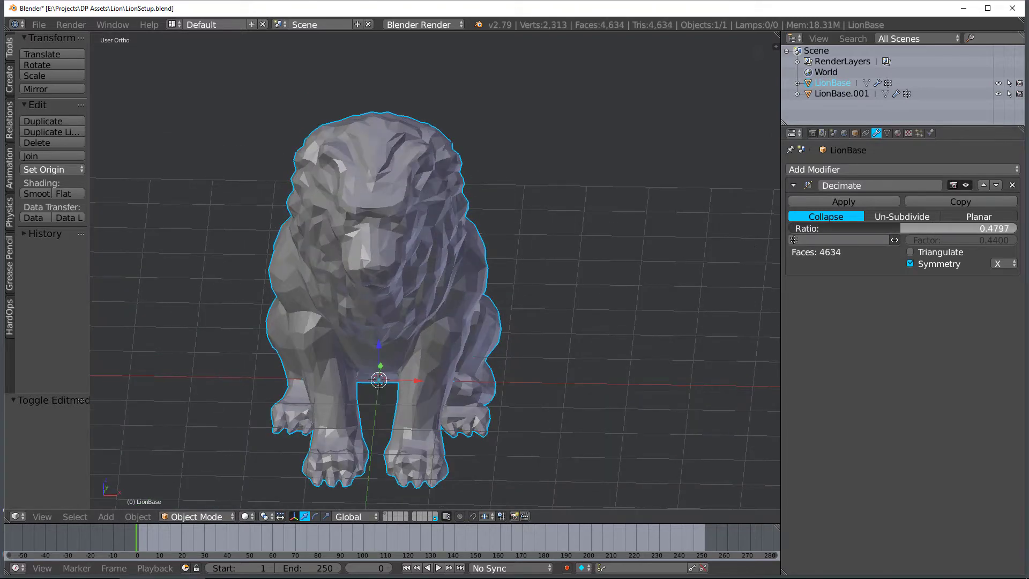
scroll(569, 263, "down", 2)
middle_click_drag(464, 266, 503, 261)
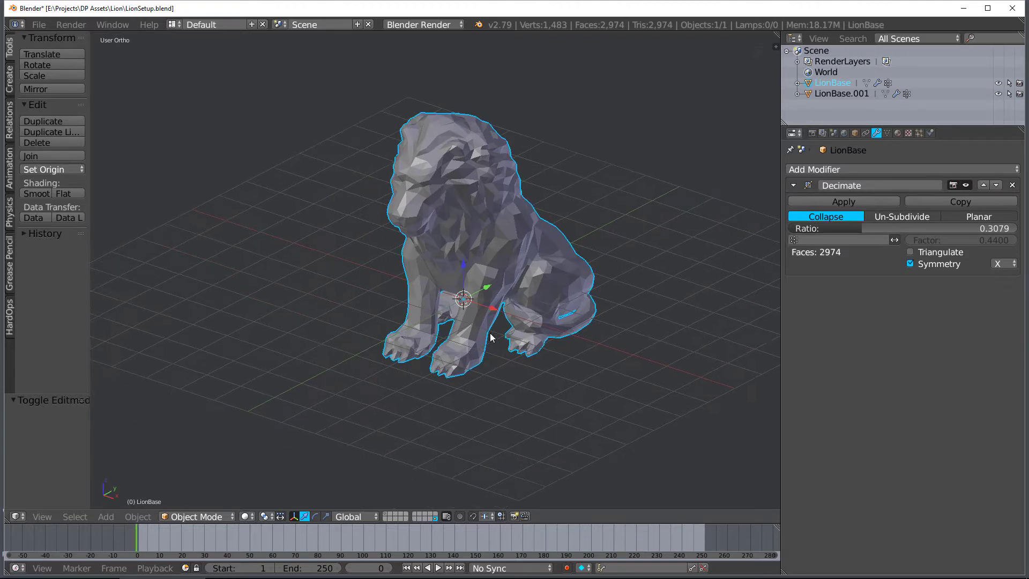
Remove the Decimate modifier from the LionBase mesh
left_click(1012, 185)
scroll(512, 295, "up", 1)
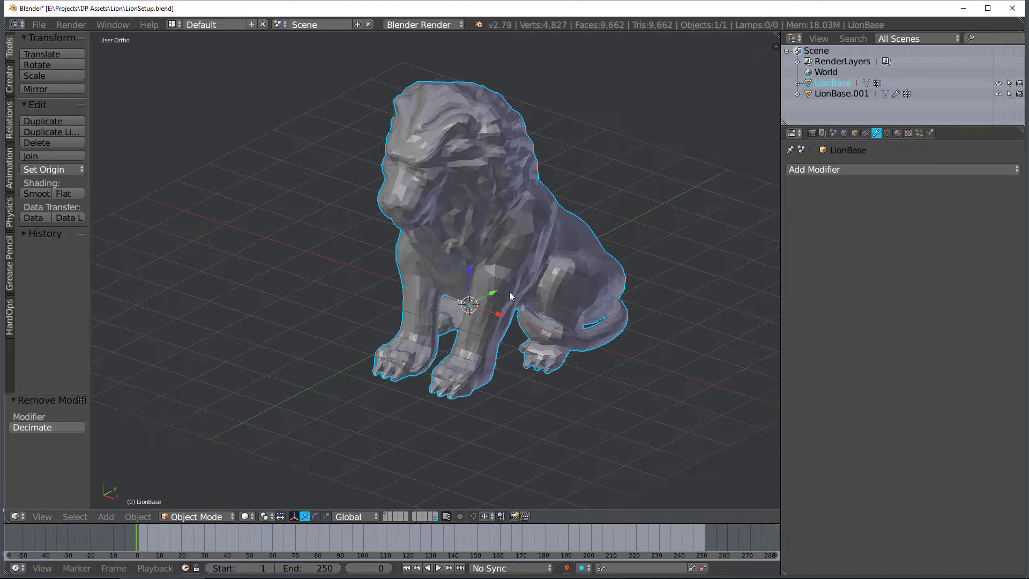
middle_click_drag(499, 316, 471, 337)
Show the first layer, lower the Decimate ratio of the smooth-shaded LionBase.001 to about 0.32 and inspect its surface up close
left_click(387, 516)
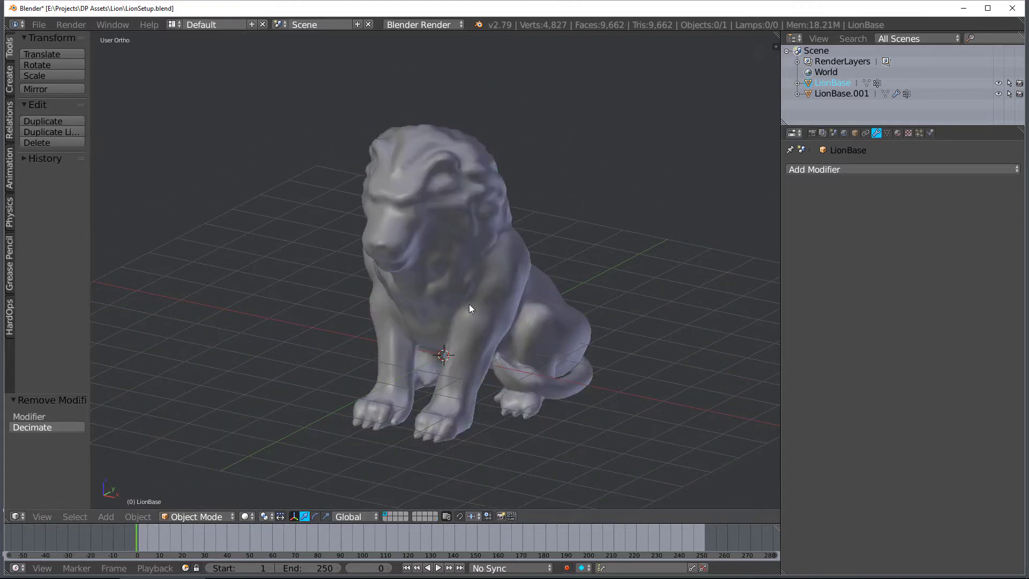
right_click(471, 301)
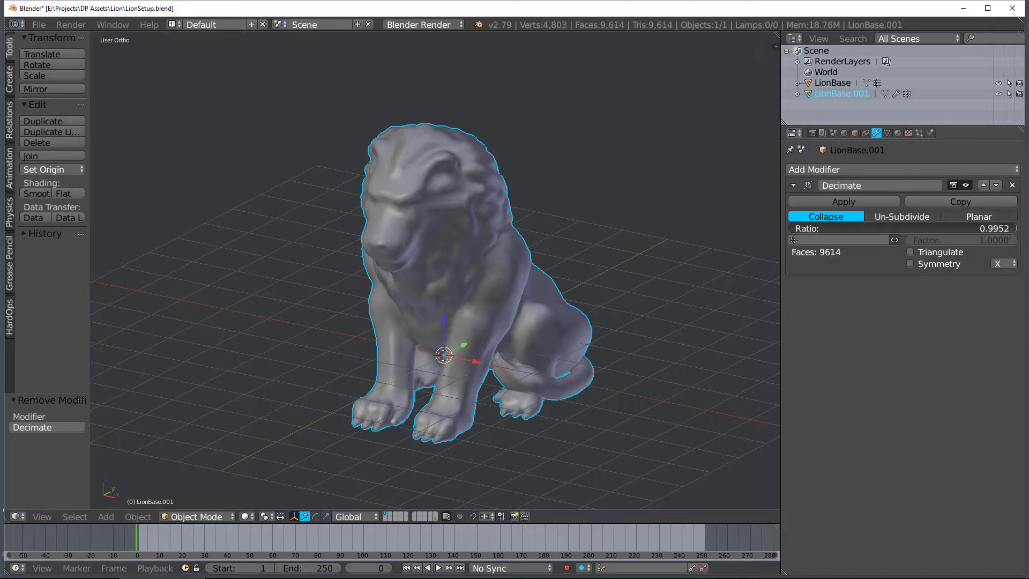
left_click_drag(969, 228, 848, 228)
left_click_drag(786, 240, 784, 240)
middle_click_drag(588, 259, 679, 267)
left_click_drag(841, 228, 861, 228)
scroll(508, 280, "up", 2)
mouse_move(508, 279)
middle_mouse_down()
mouse_move(460, 256)
mouse_move(493, 282)
middle_mouse_up()
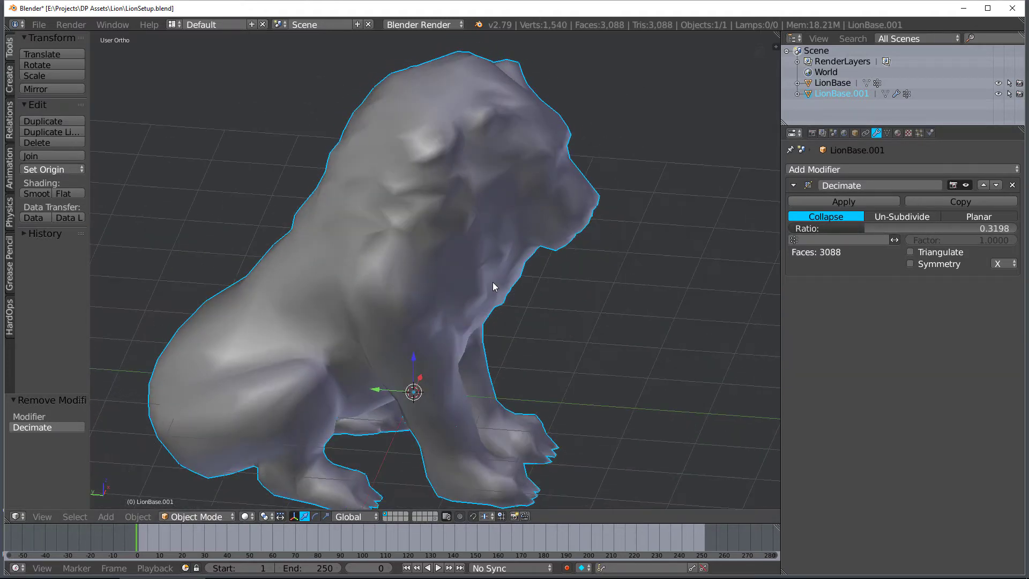
scroll(538, 269, "up", 6)
scroll(599, 260, "down", 7)
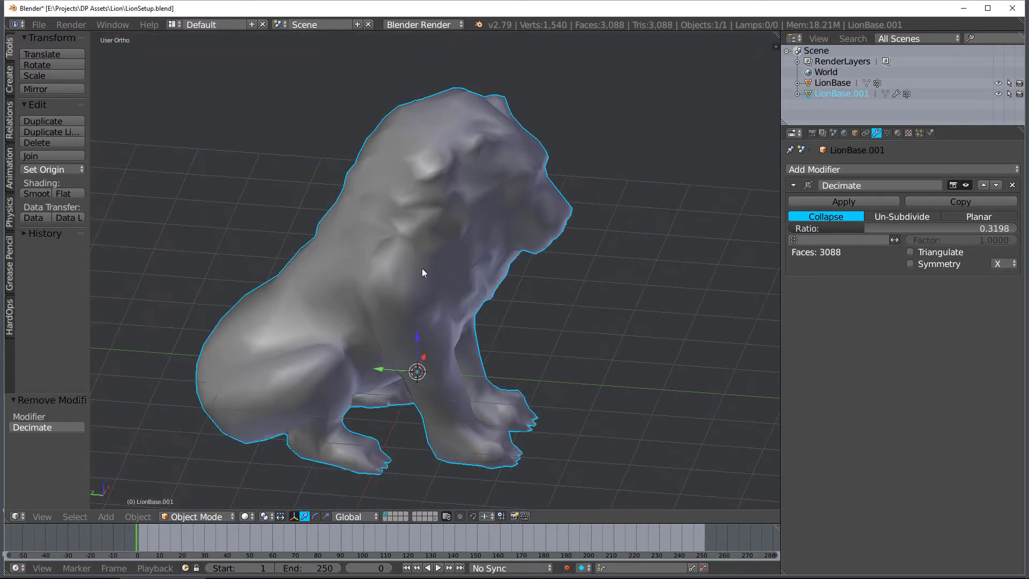
Raise the Decimate ratio of LionBase.001 to about 0.57 while checking the lion's surface from several angles
middle_click_drag(422, 268, 653, 247)
left_click_drag(851, 225, 969, 225)
left_click_drag(893, 228, 907, 228)
middle_click_drag(531, 231, 641, 225)
left_click_drag(894, 231, 919, 228)
middle_click_drag(480, 237, 417, 240)
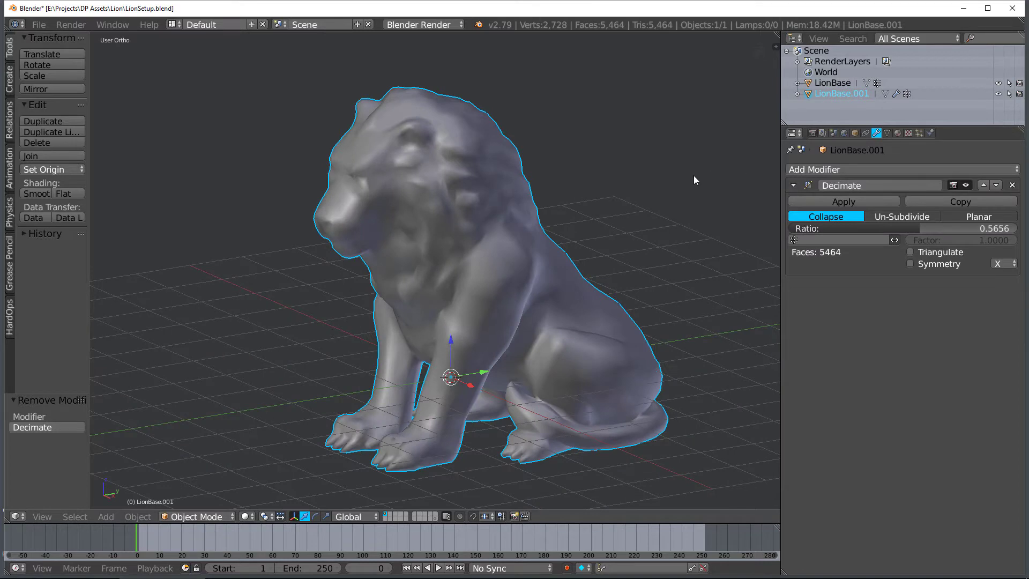
Add a Shrinkwrap modifier to LionBase.001 with LionBase as its target
middle_click_drag(694, 176, 637, 180)
left_click(871, 168)
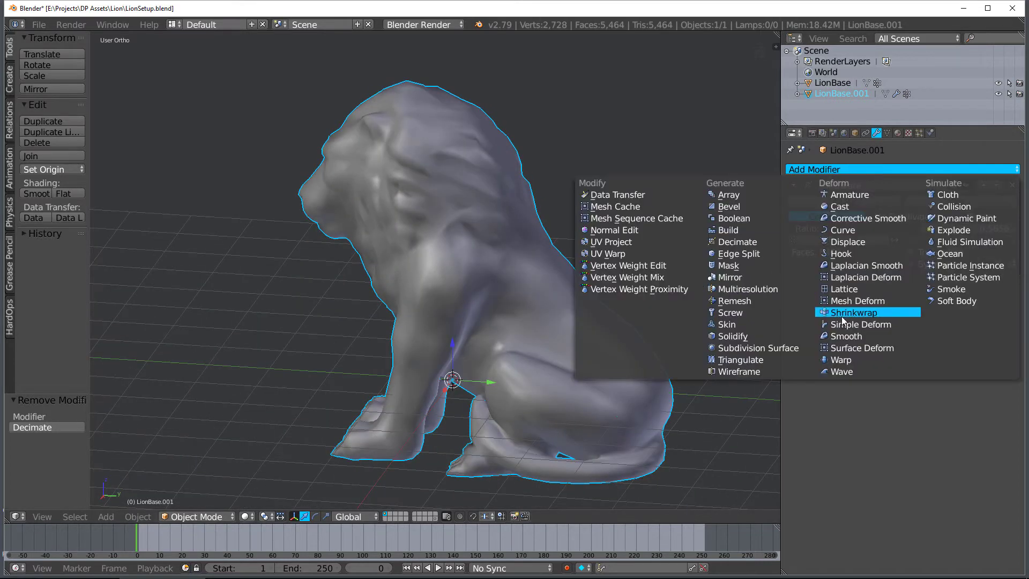
left_click(859, 314)
left_click(828, 331)
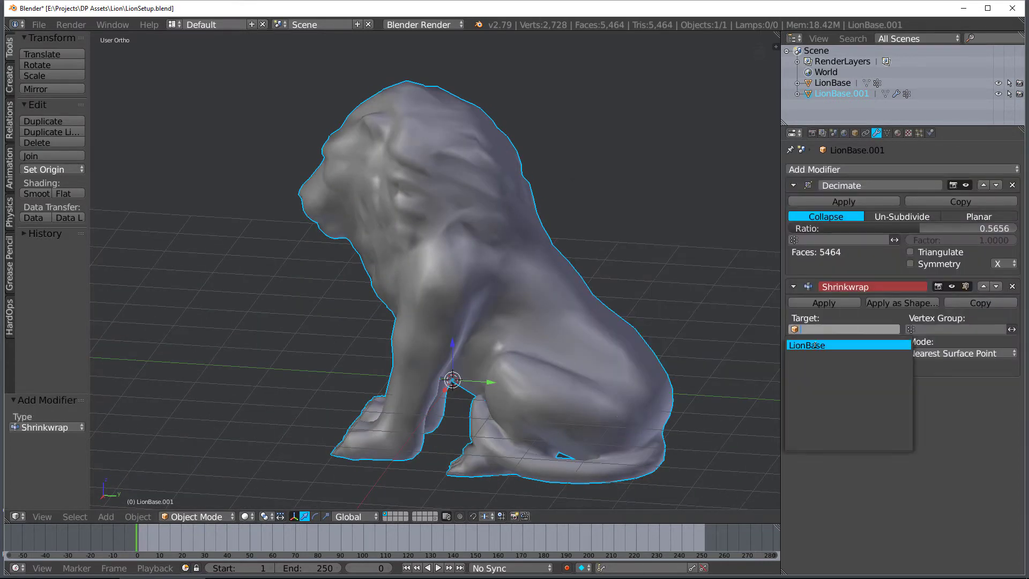
left_click(815, 345)
middle_click_drag(423, 168, 523, 180)
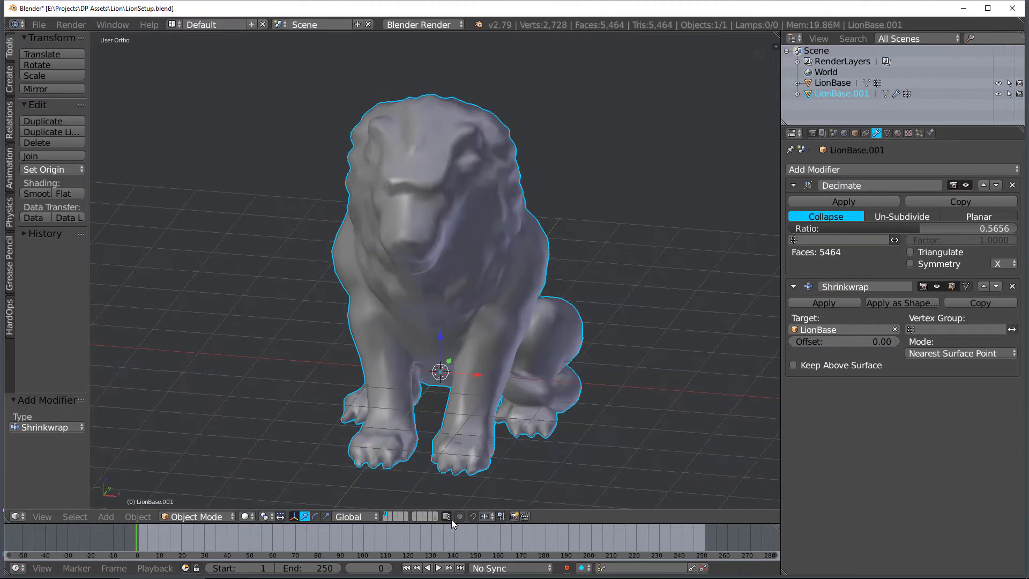
Compare LionBase.001 with the original lion's layer and lower its Decimate ratio to about 0.25
left_click(435, 518)
left_click(385, 513)
middle_click_drag(467, 272, 519, 253)
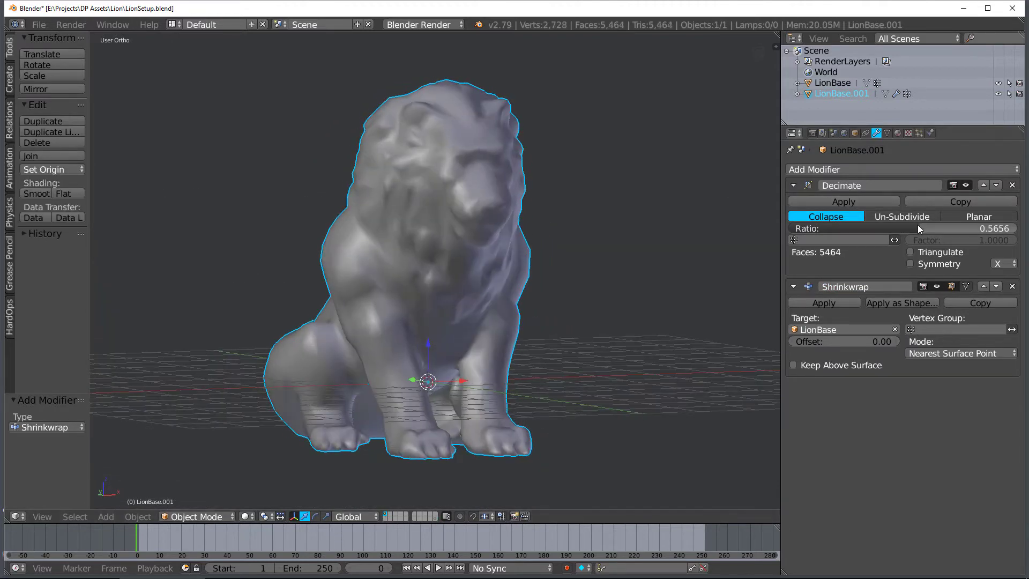
left_click_drag(918, 228, 854, 229)
middle_click_drag(580, 243, 504, 255)
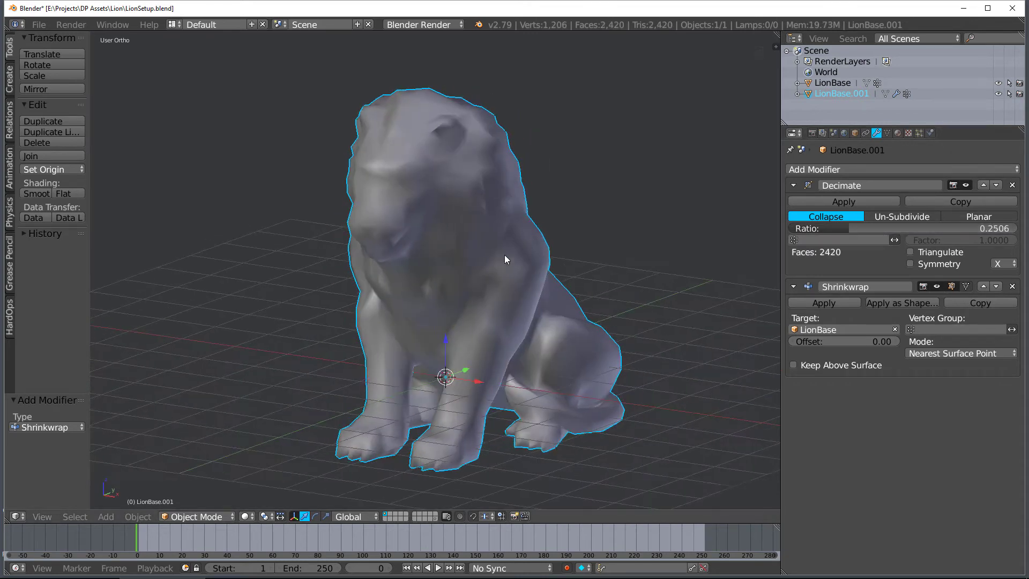
middle_click_drag(548, 284, 434, 296)
Apply the Decimate and Shrinkwrap modifiers on LionBase.001 and inspect the resulting topology in Edit Mode
key("KP_3")
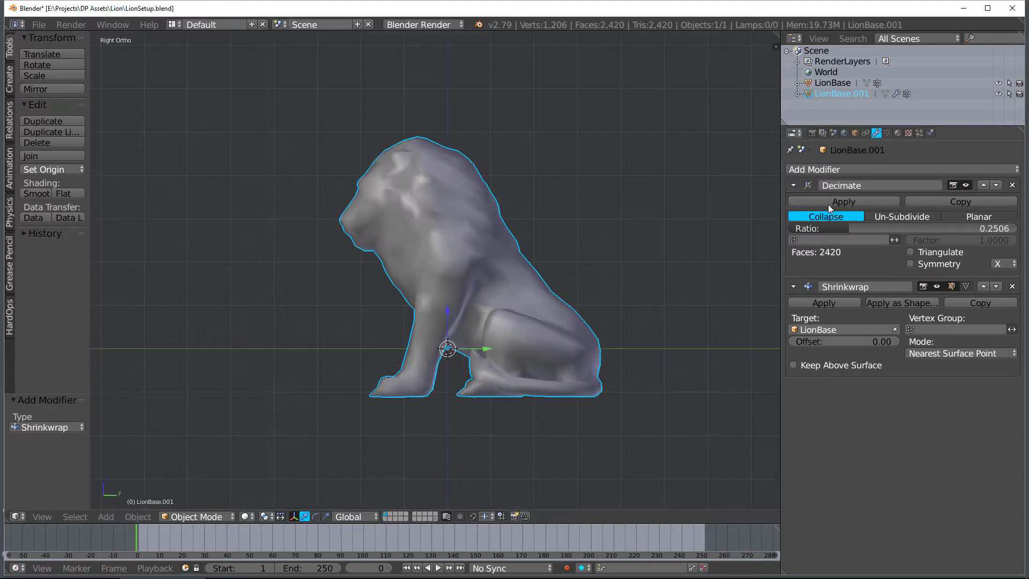
left_click(828, 202)
left_click(828, 203)
key("Tab")
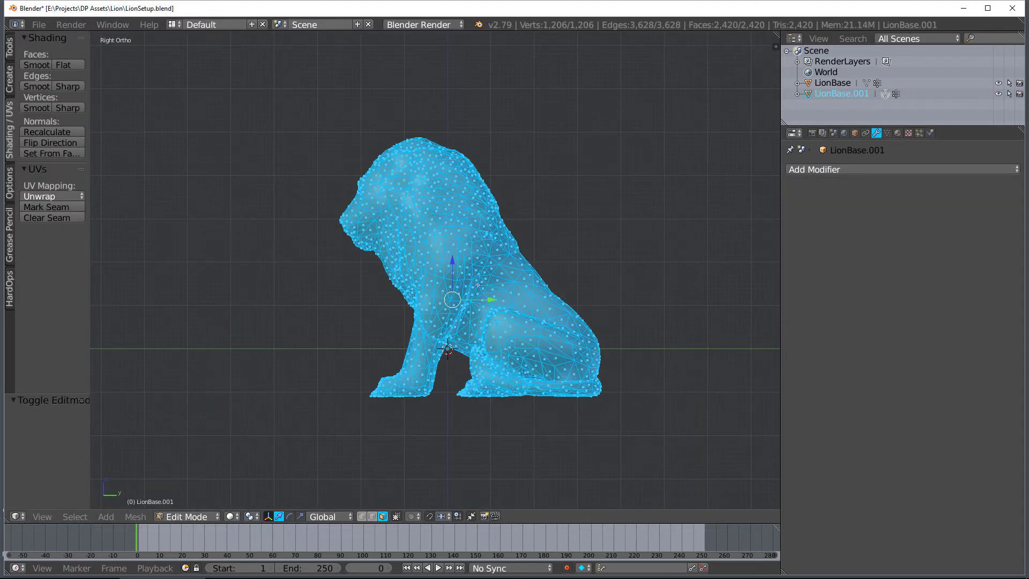
middle_click_drag(497, 280, 453, 297)
scroll(453, 297, "up", 6)
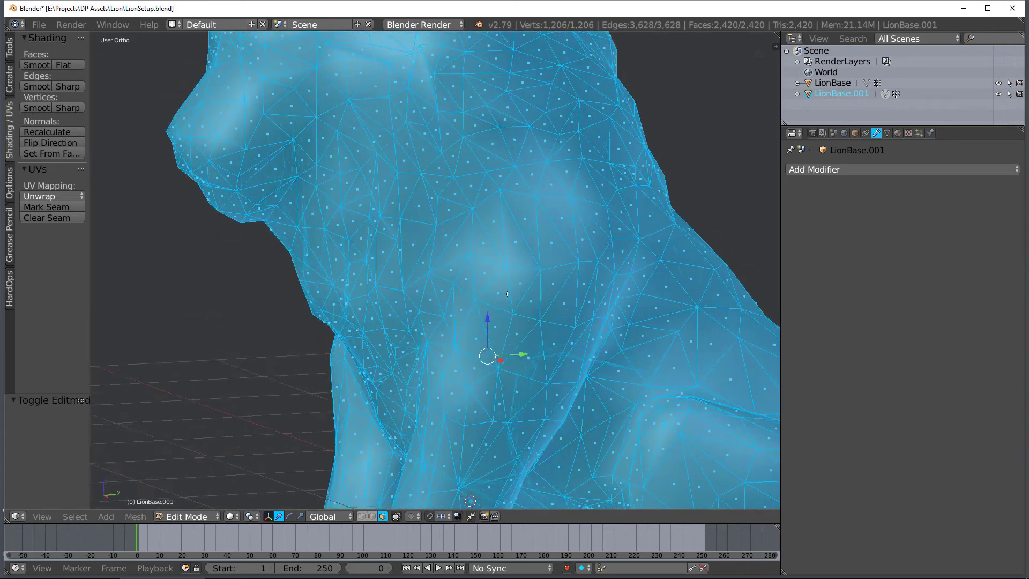
Undo applying the Shrinkwrap modifier and nudge a single vertex on the side of the lion's mane in Edit Mode
key("ctrl+z")
key("ctrl+z")
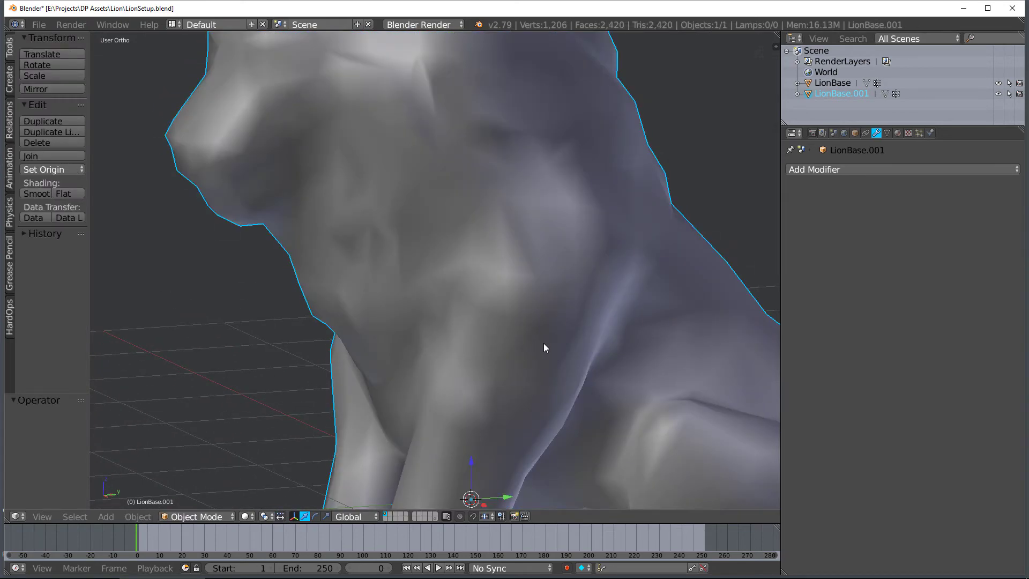
key("Tab")
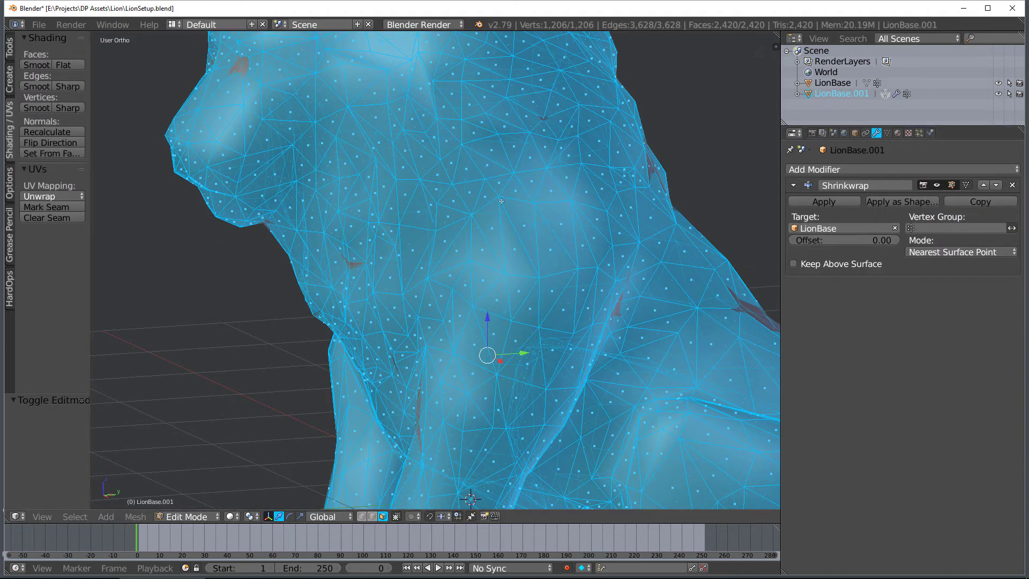
key("1")
right_click(514, 174)
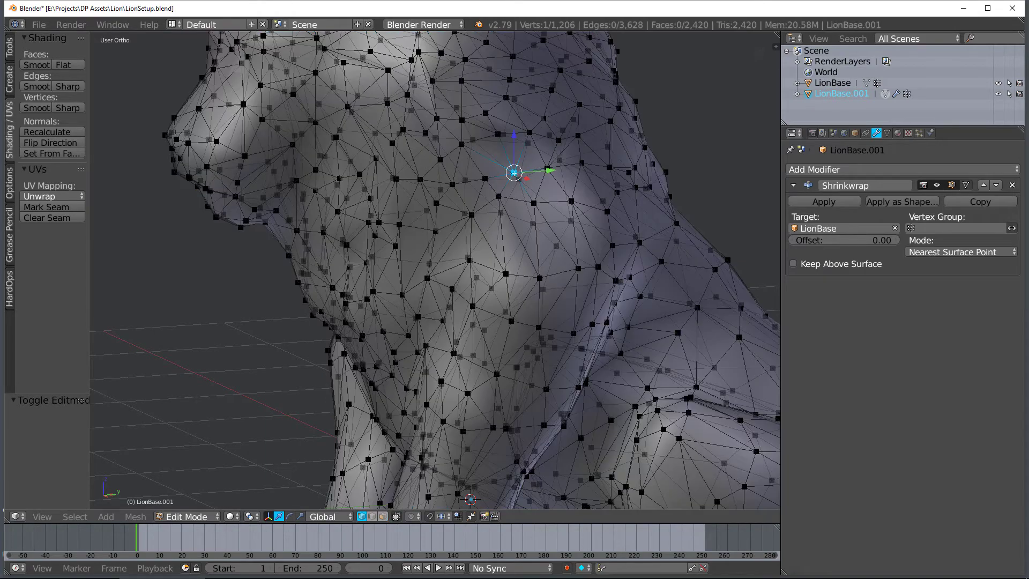
key("g")
left_click(512, 168)
Examine how the shrinkwrapped LionBase.001 surface looks in Object Mode, checking another vertex in Edit Mode
key("Tab")
middle_click_drag(397, 215, 426, 324)
scroll(543, 193, "down", 8)
scroll(354, 235, "up", 5)
key("Tab")
right_click(330, 220)
key("Tab")
scroll(520, 220, "down", 6)
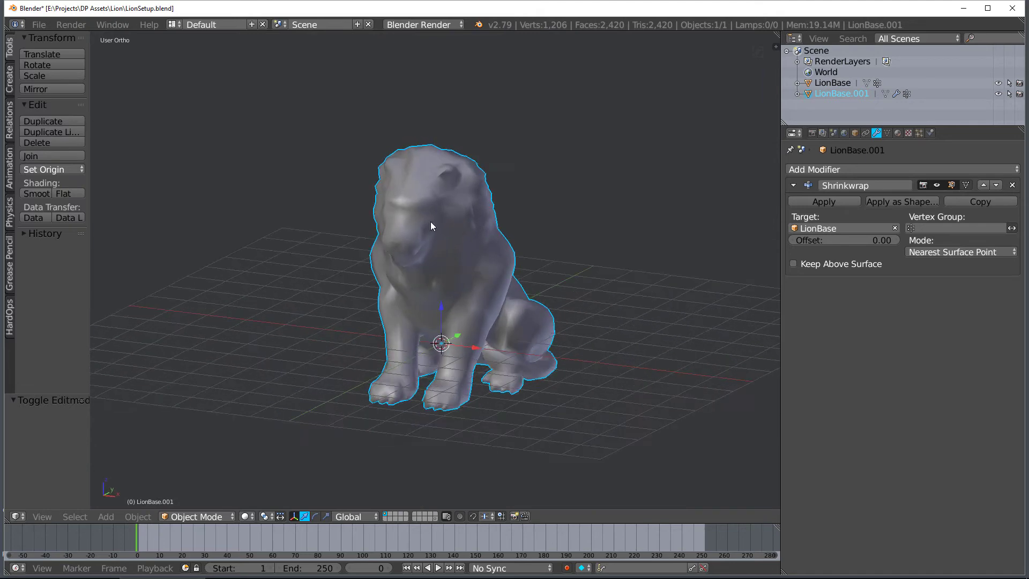
scroll(423, 249, "up", 4)
scroll(480, 294, "down", 1)
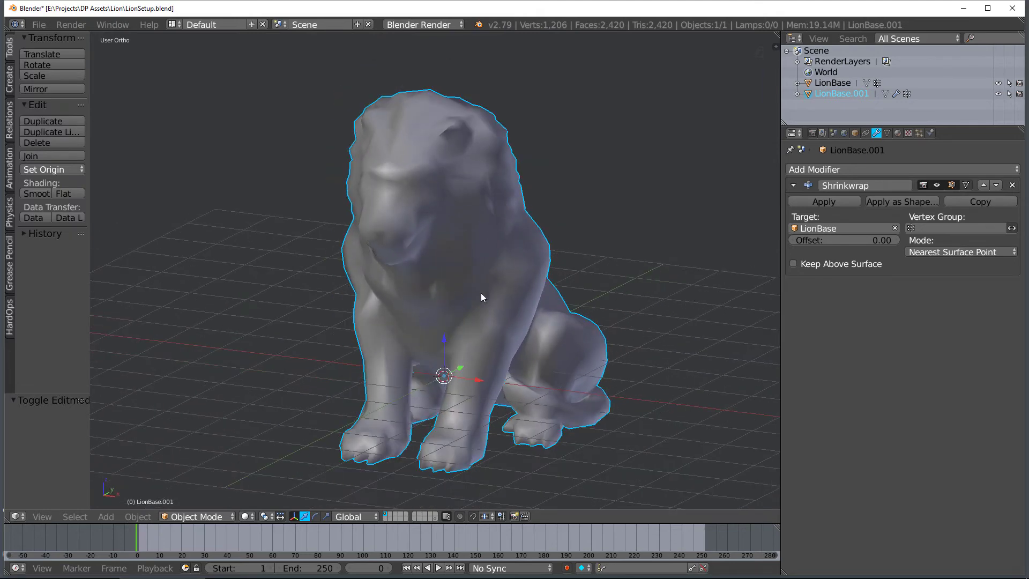
Duplicate LionBase.001 in place, move the copy to the second layer and show that layer
middle_click_drag(480, 293, 413, 248, "shift")
key("shift+d")
right_click(419, 243)
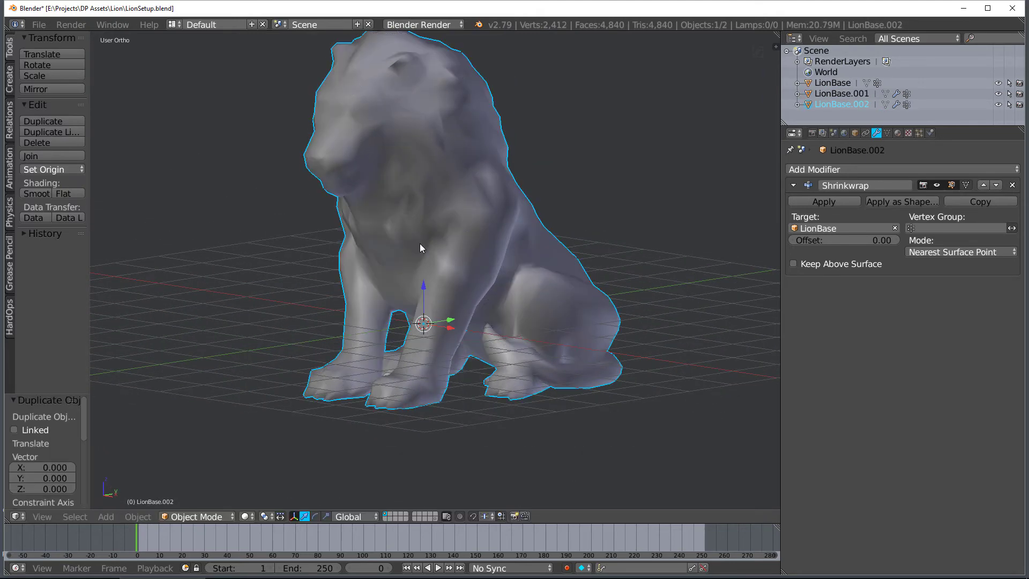
key("m")
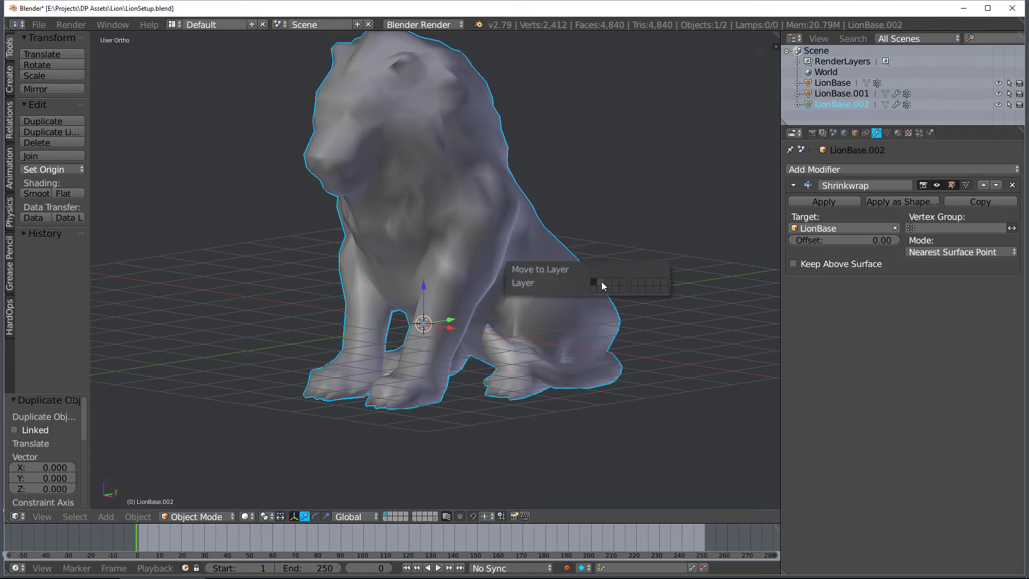
left_click(602, 283)
key("a")
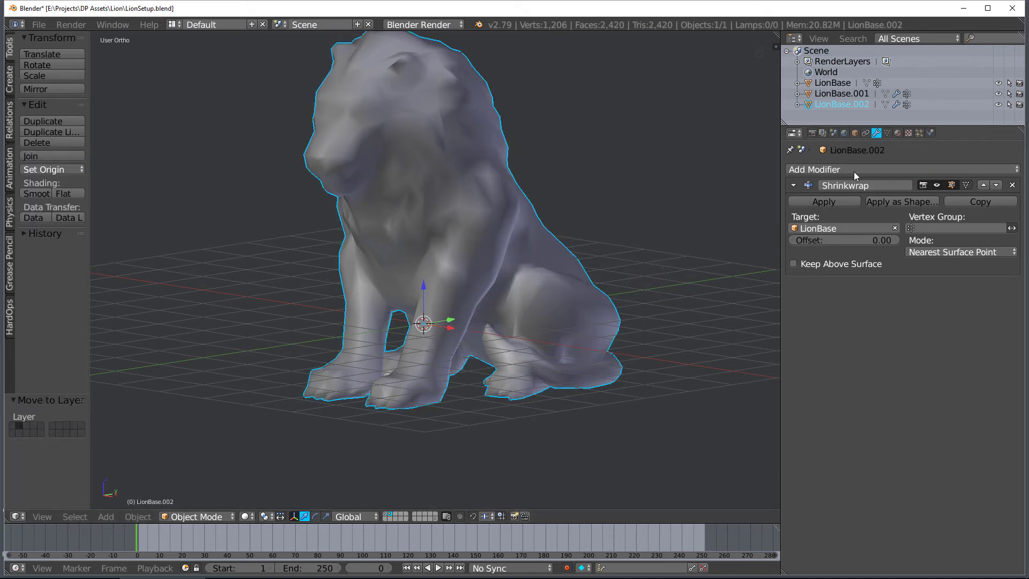
Add a Decimate modifier to LionBase.002 and lower its ratio to about 0.35
left_click(854, 170)
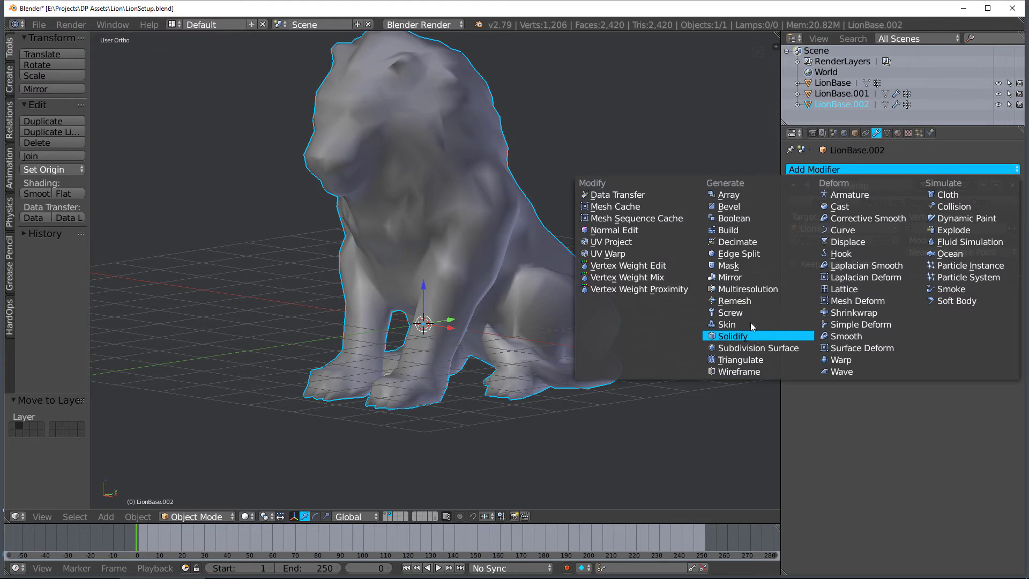
left_click(742, 241)
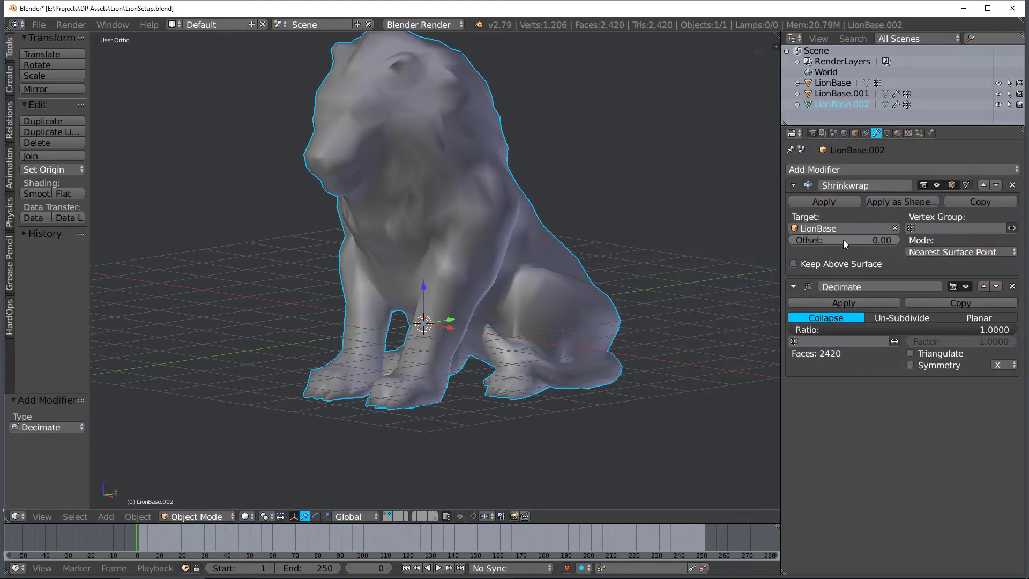
left_click_drag(985, 328, 837, 329)
Examine the further decimated LionBase.002 from several angles, both close up and at a distance
middle_click_drag(395, 241, 377, 216)
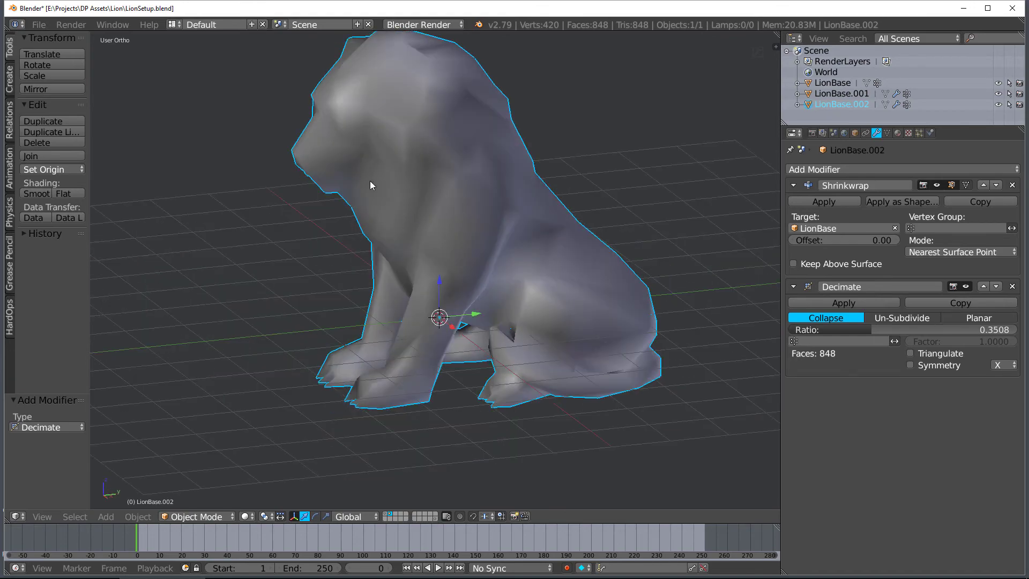
middle_click_drag(406, 184, 500, 214)
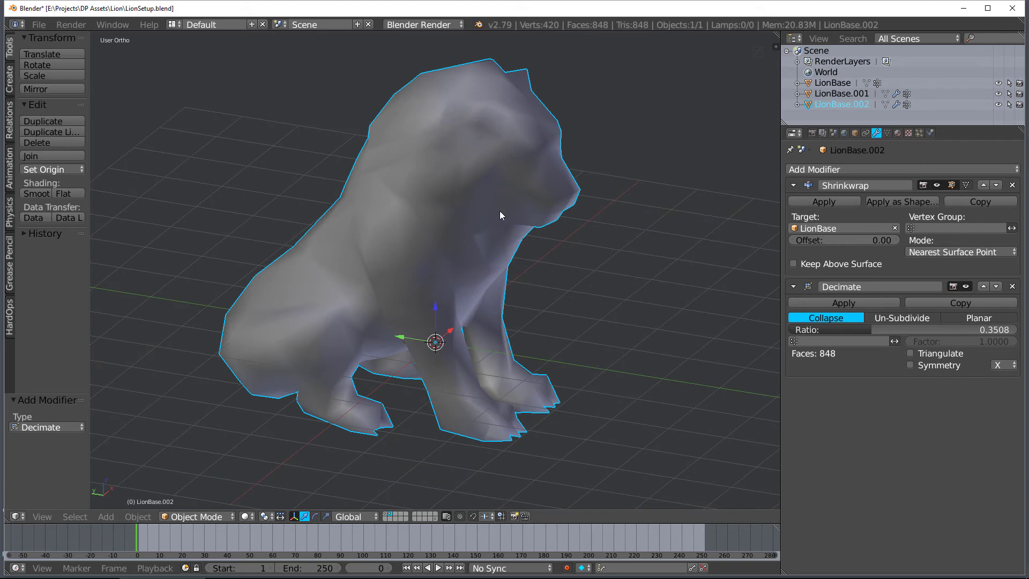
scroll(513, 235, "down", 15)
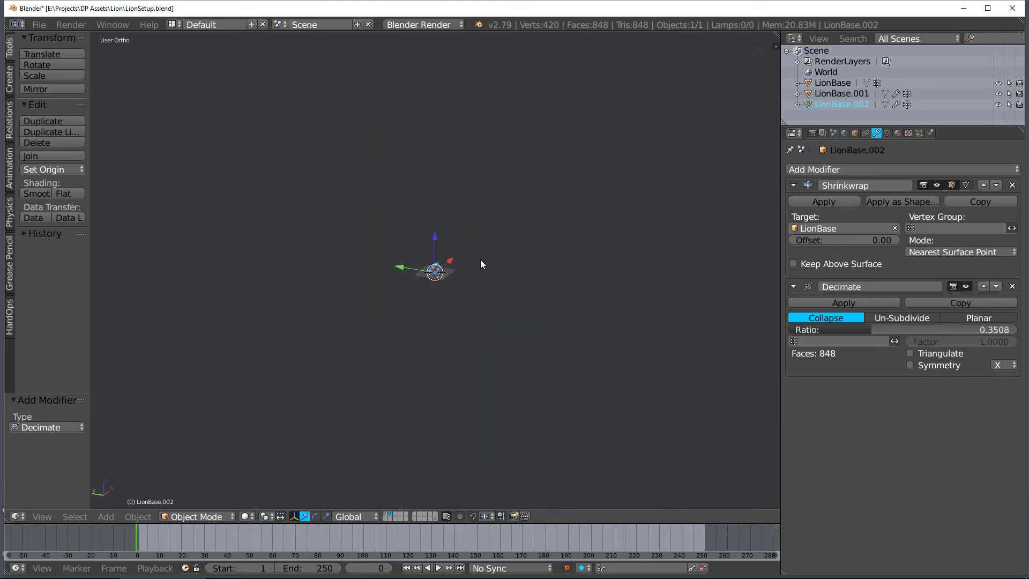
scroll(466, 257, "up", 15)
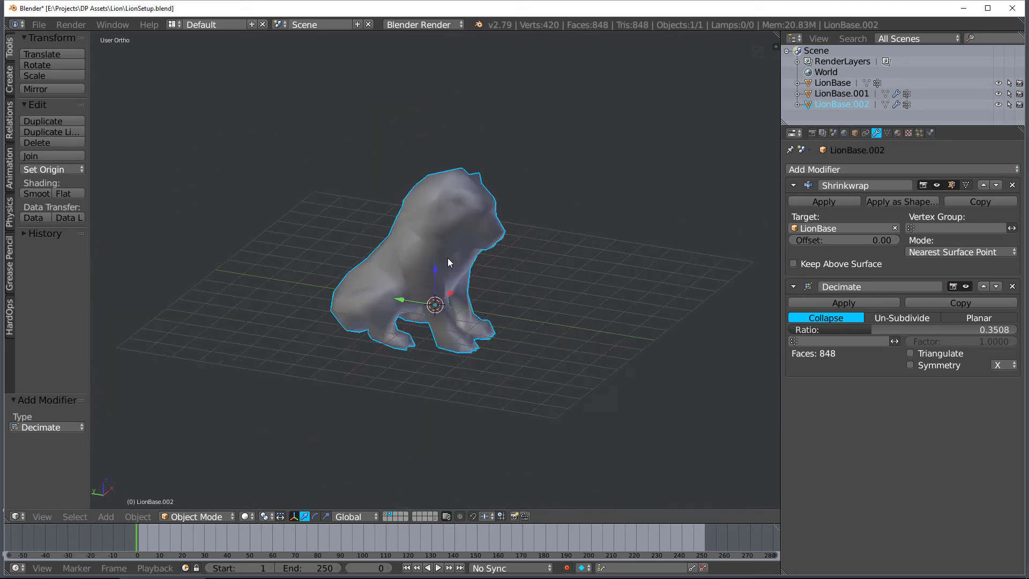
middle_click_drag(477, 226, 415, 223)
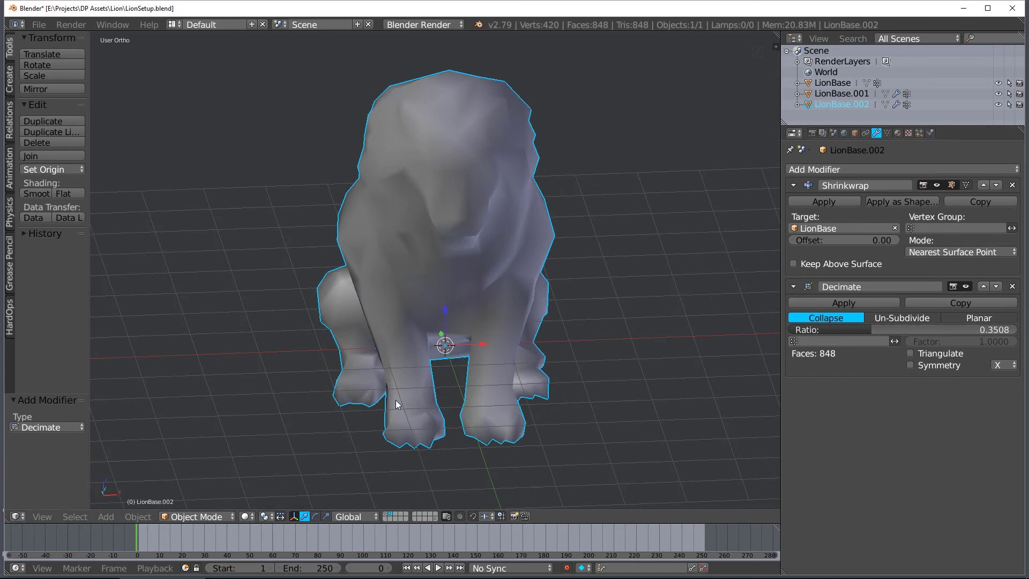
middle_click_drag(398, 403, 474, 388)
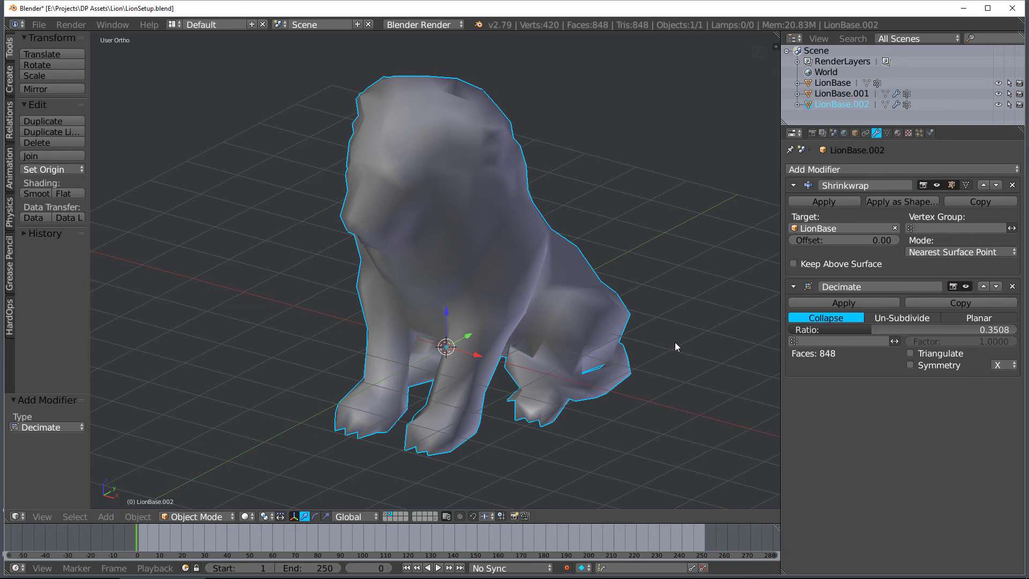
scroll(546, 313, "down", 1)
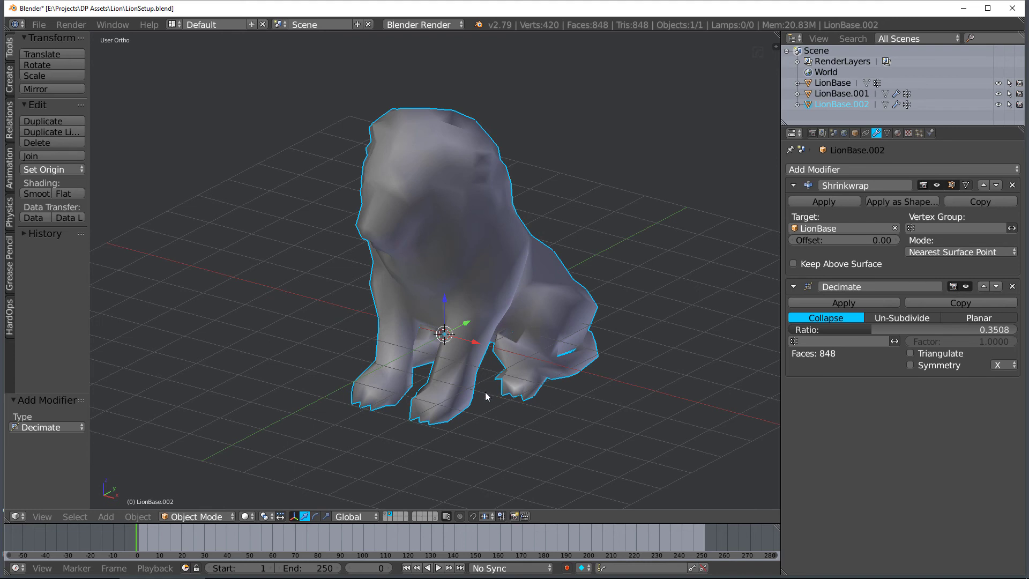
scroll(488, 398, "down", 1)
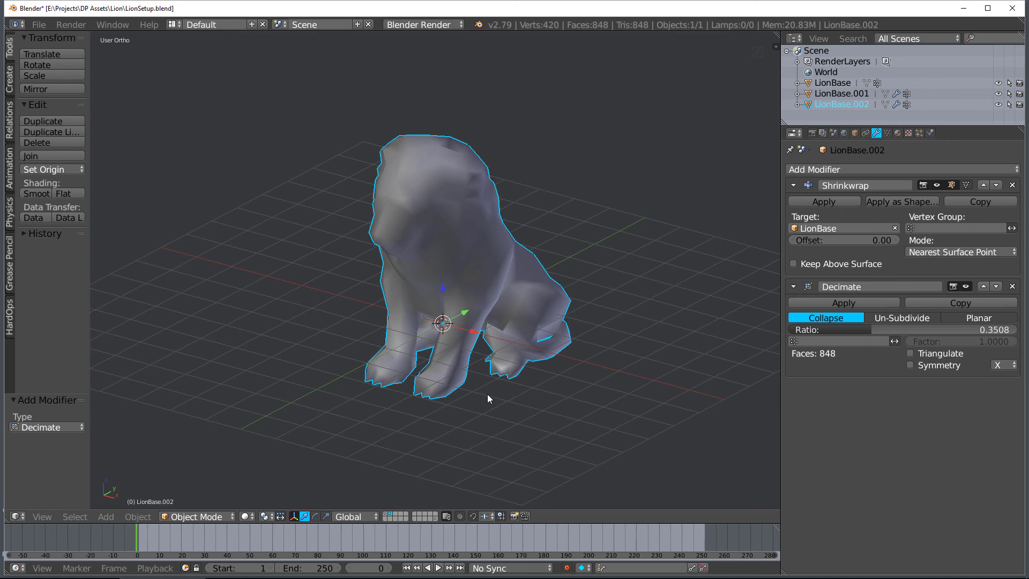